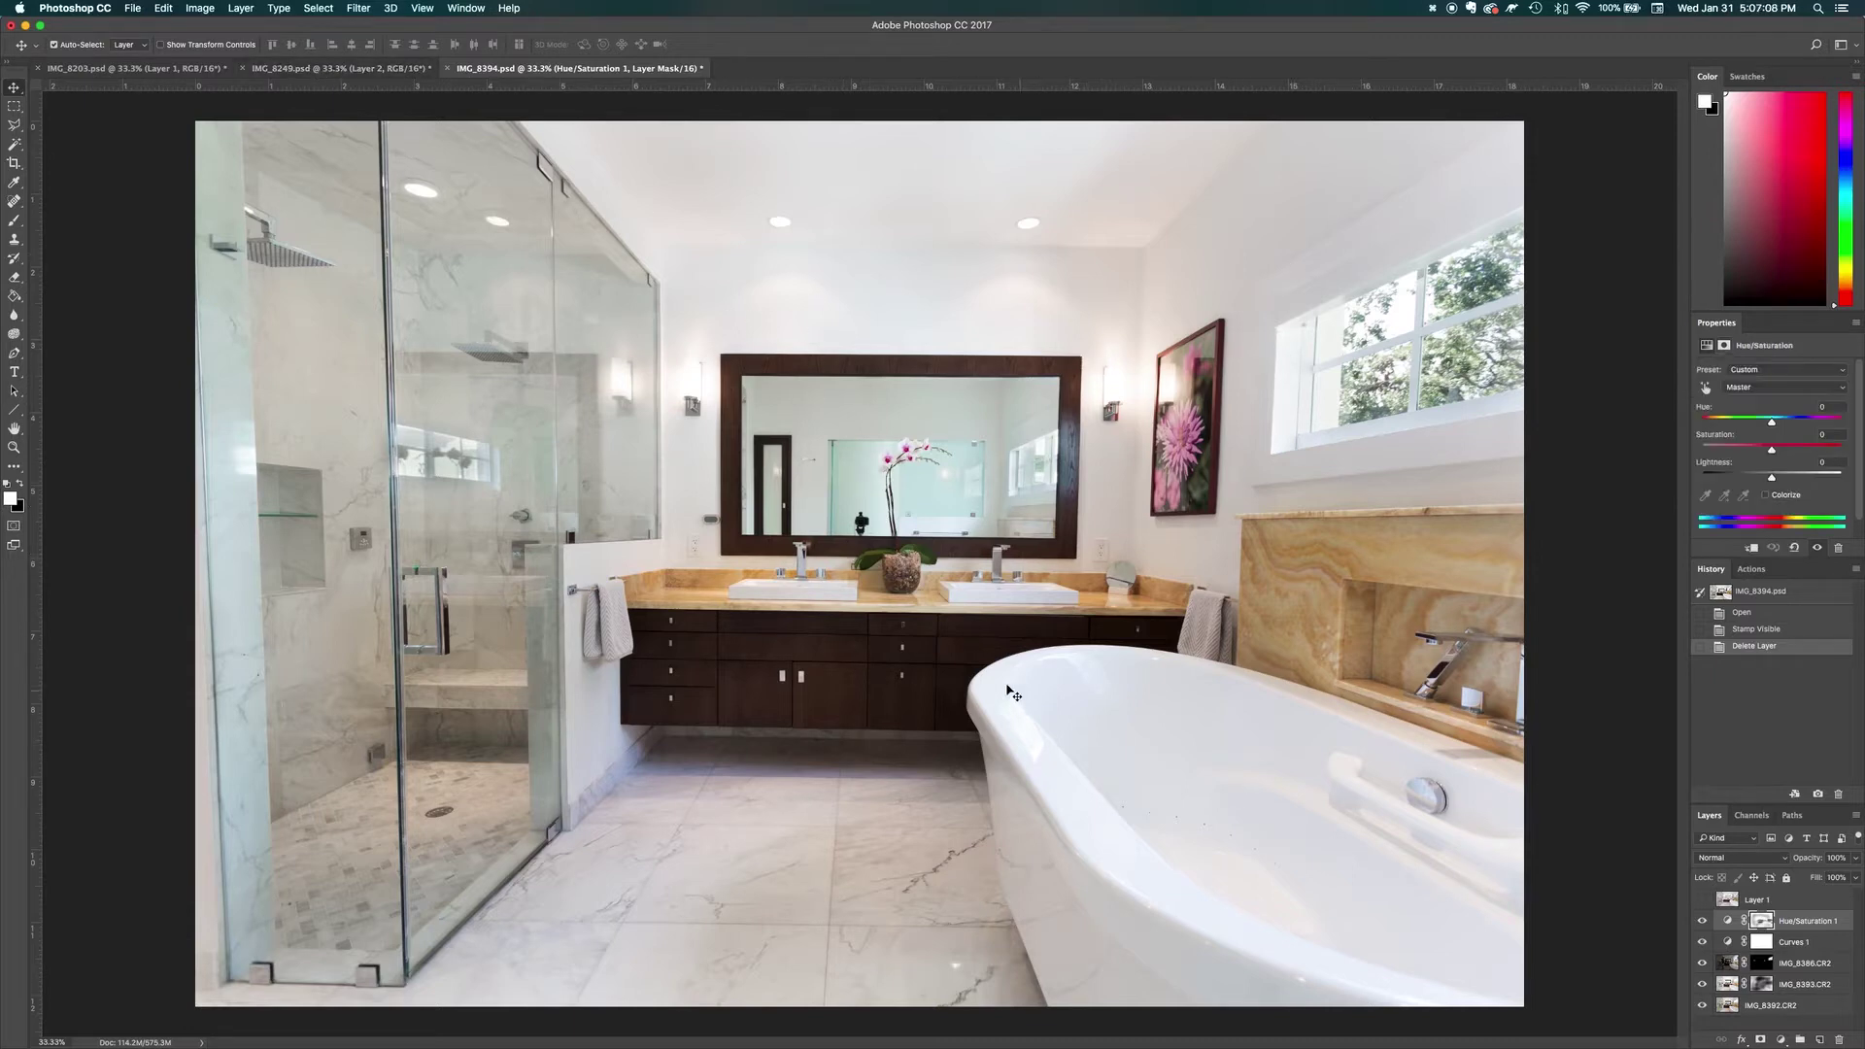
Step: Compare the corrected Layer 1 against the original image, leaving Layer 1 hidden
{"action": "left_click", "coordinate": [1705, 902]}
{"action": "left_click", "coordinate": [1705, 903]}
{"action": "left_click", "coordinate": [1705, 903]}
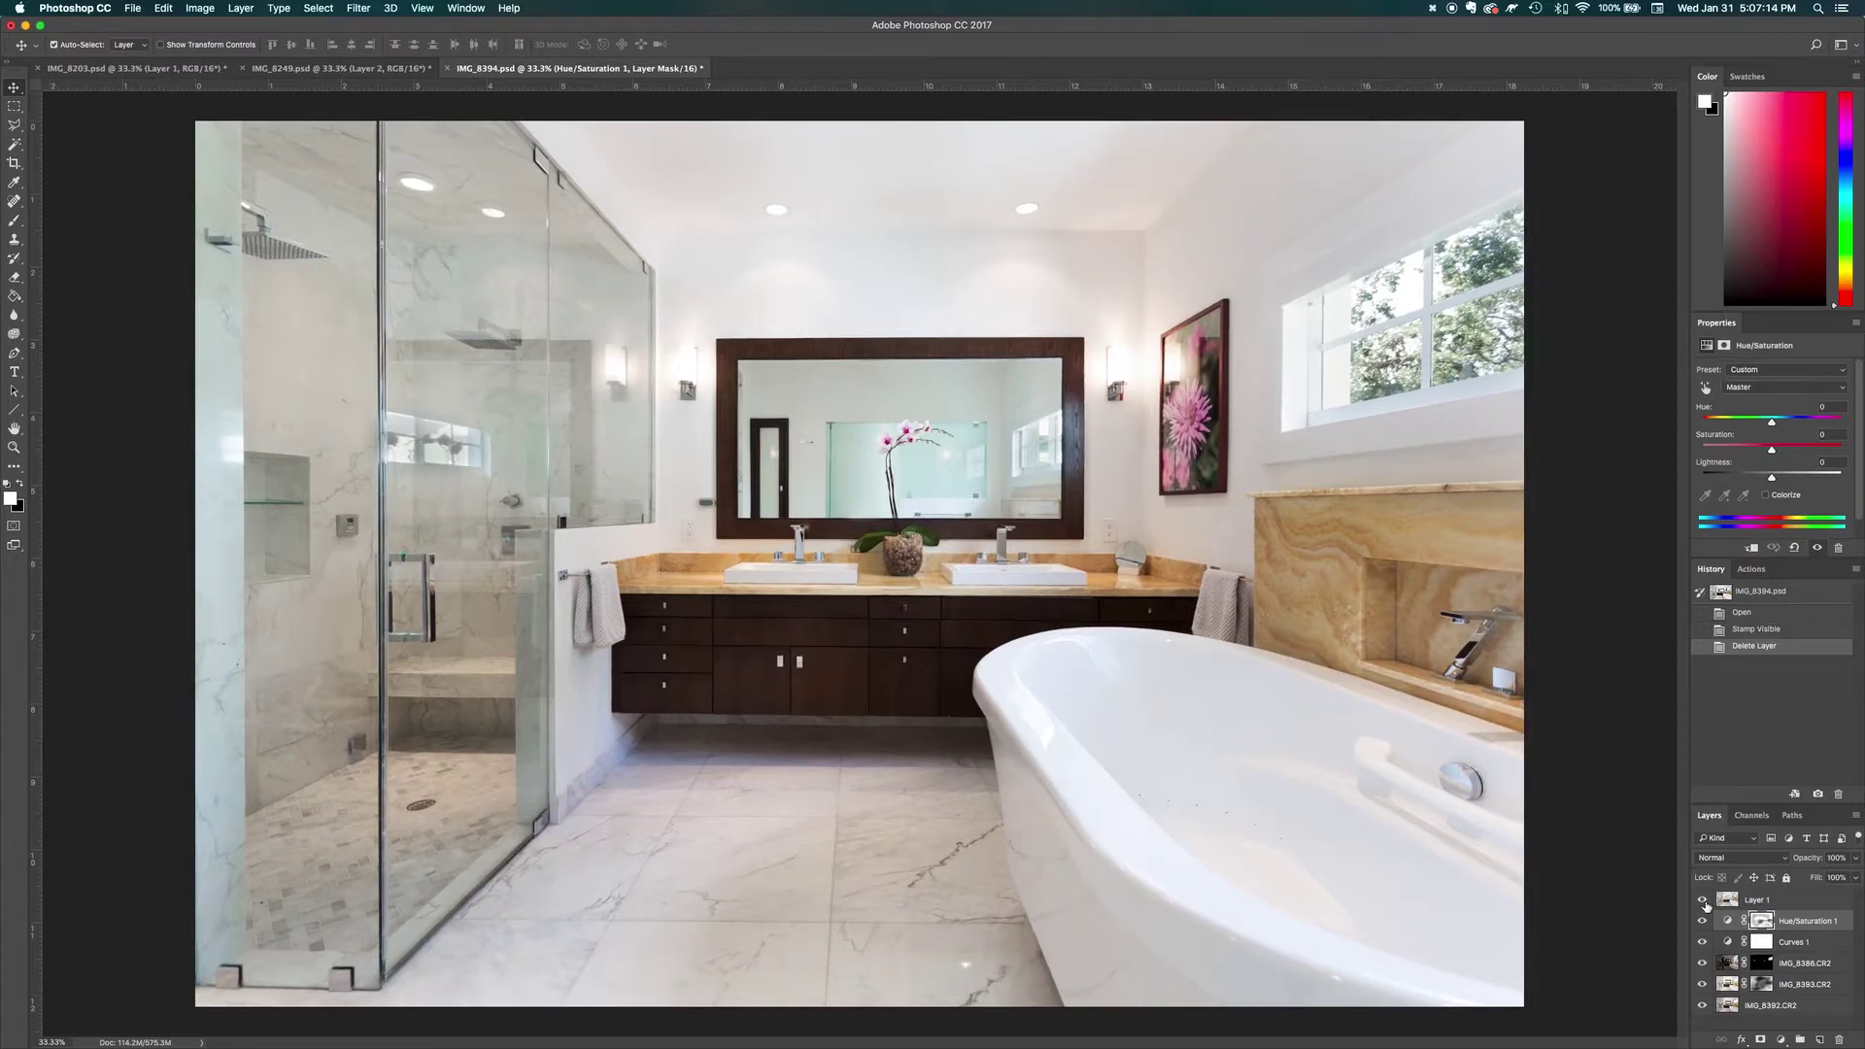
{"action": "left_click", "coordinate": [1705, 903]}
{"action": "left_click", "coordinate": [1705, 902]}
{"action": "left_click", "coordinate": [1705, 903]}
{"action": "left_click", "coordinate": [1705, 902]}
{"action": "left_click", "coordinate": [1705, 903]}
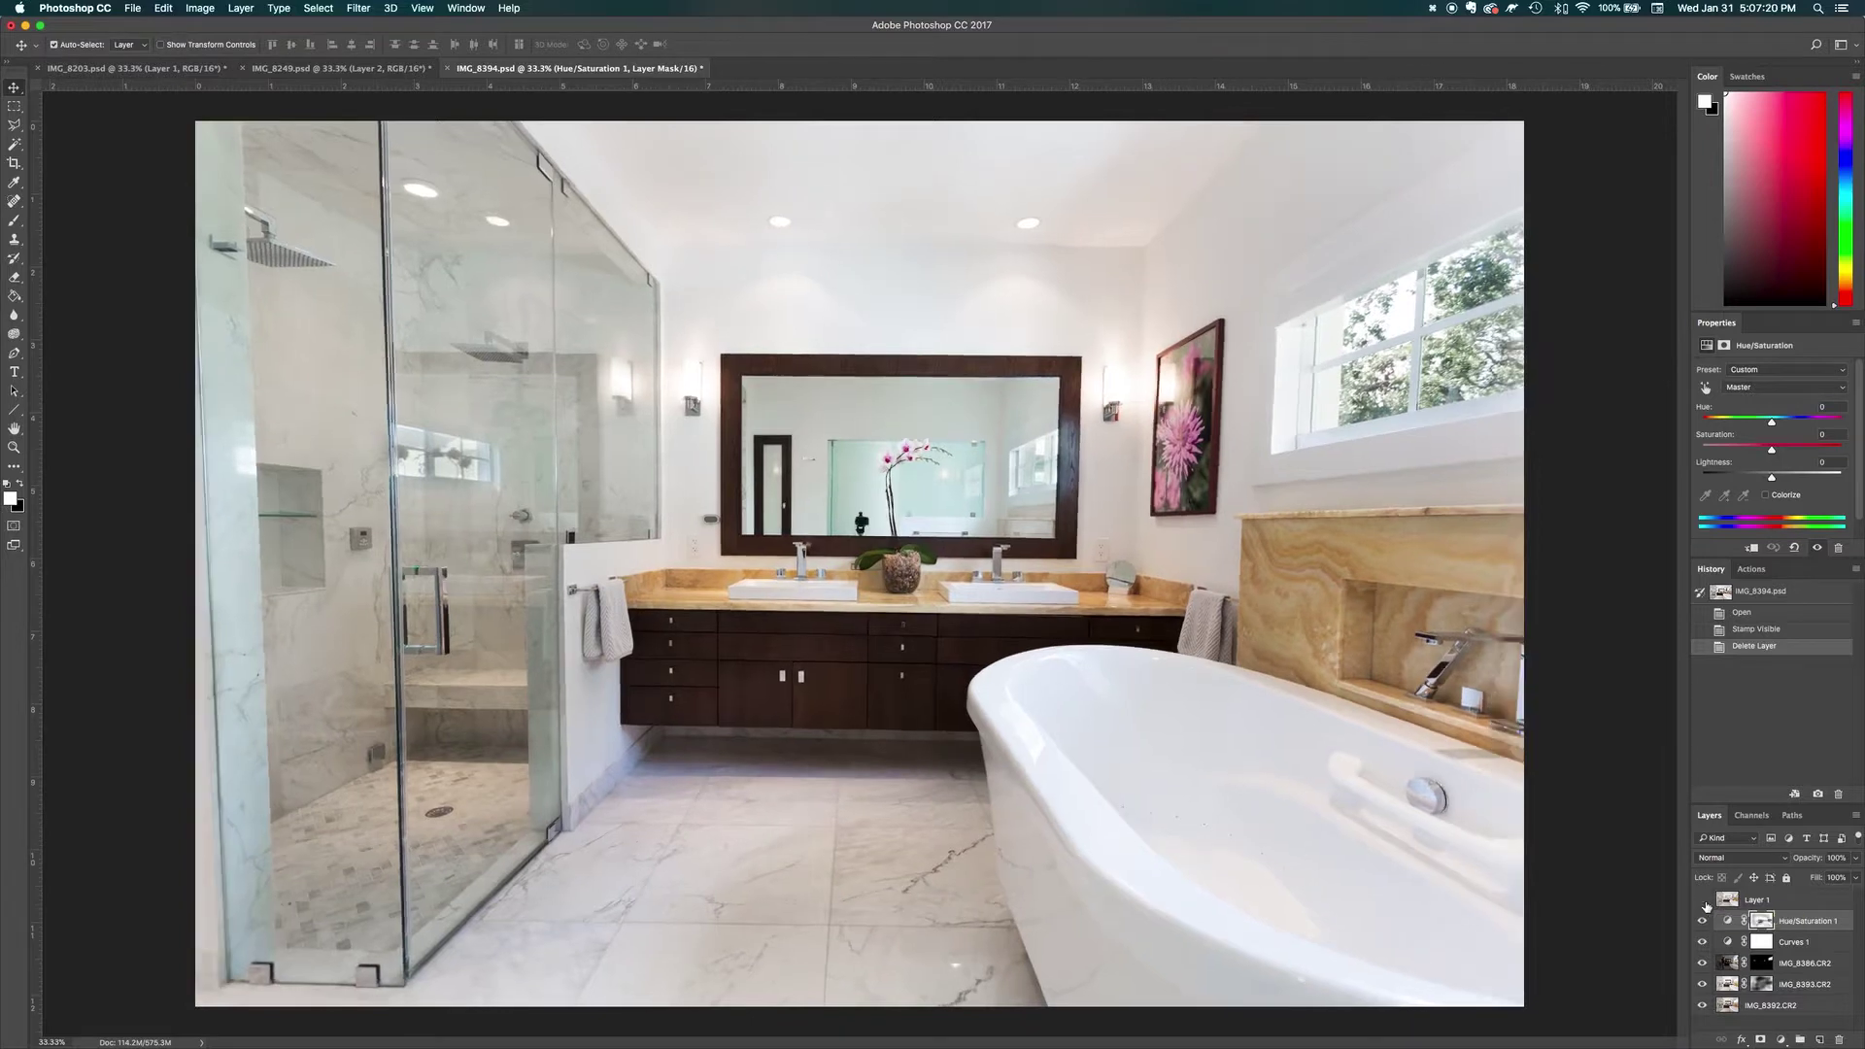
Step: With the Hue/Saturation 1 mask targeted, stamp all visible layers into a new Layer 2
{"action": "left_click", "coordinate": [1764, 923]}
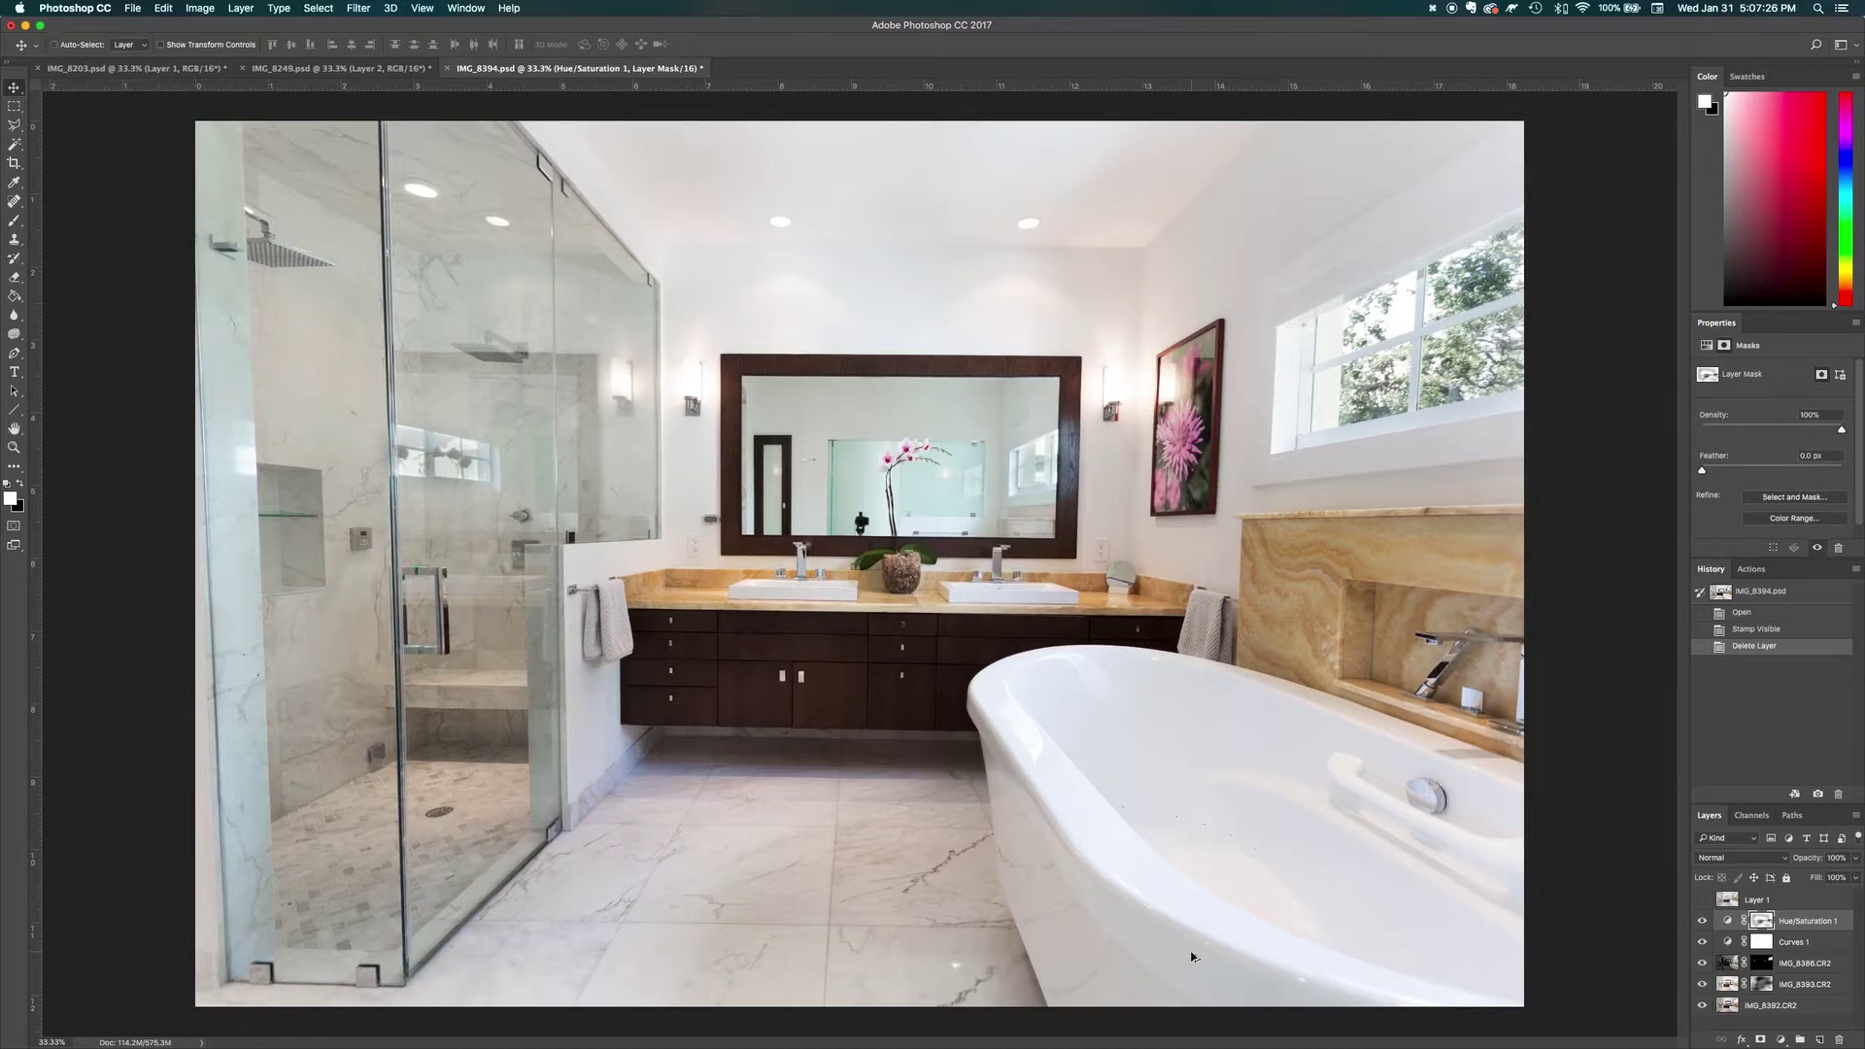
{"action": "key", "text": "alt+shift+super+e"}
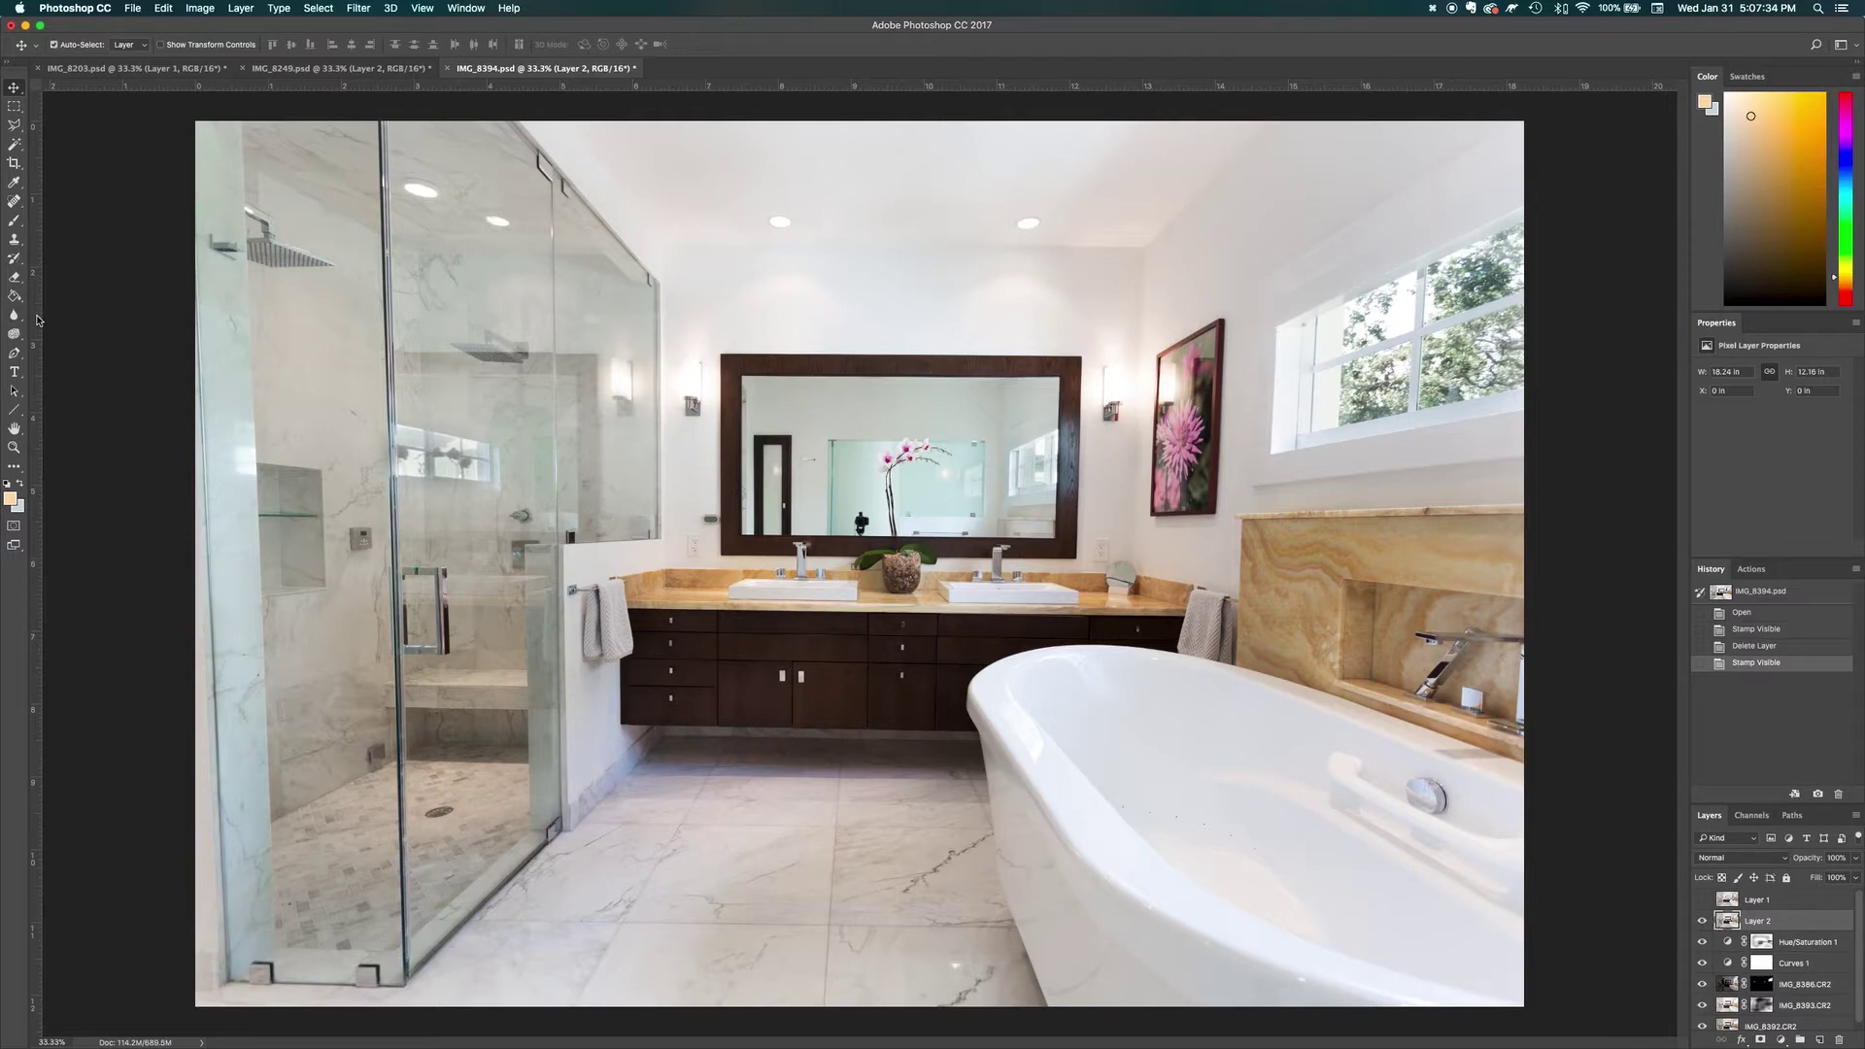
{"action": "left_click", "coordinate": [424, 8]}
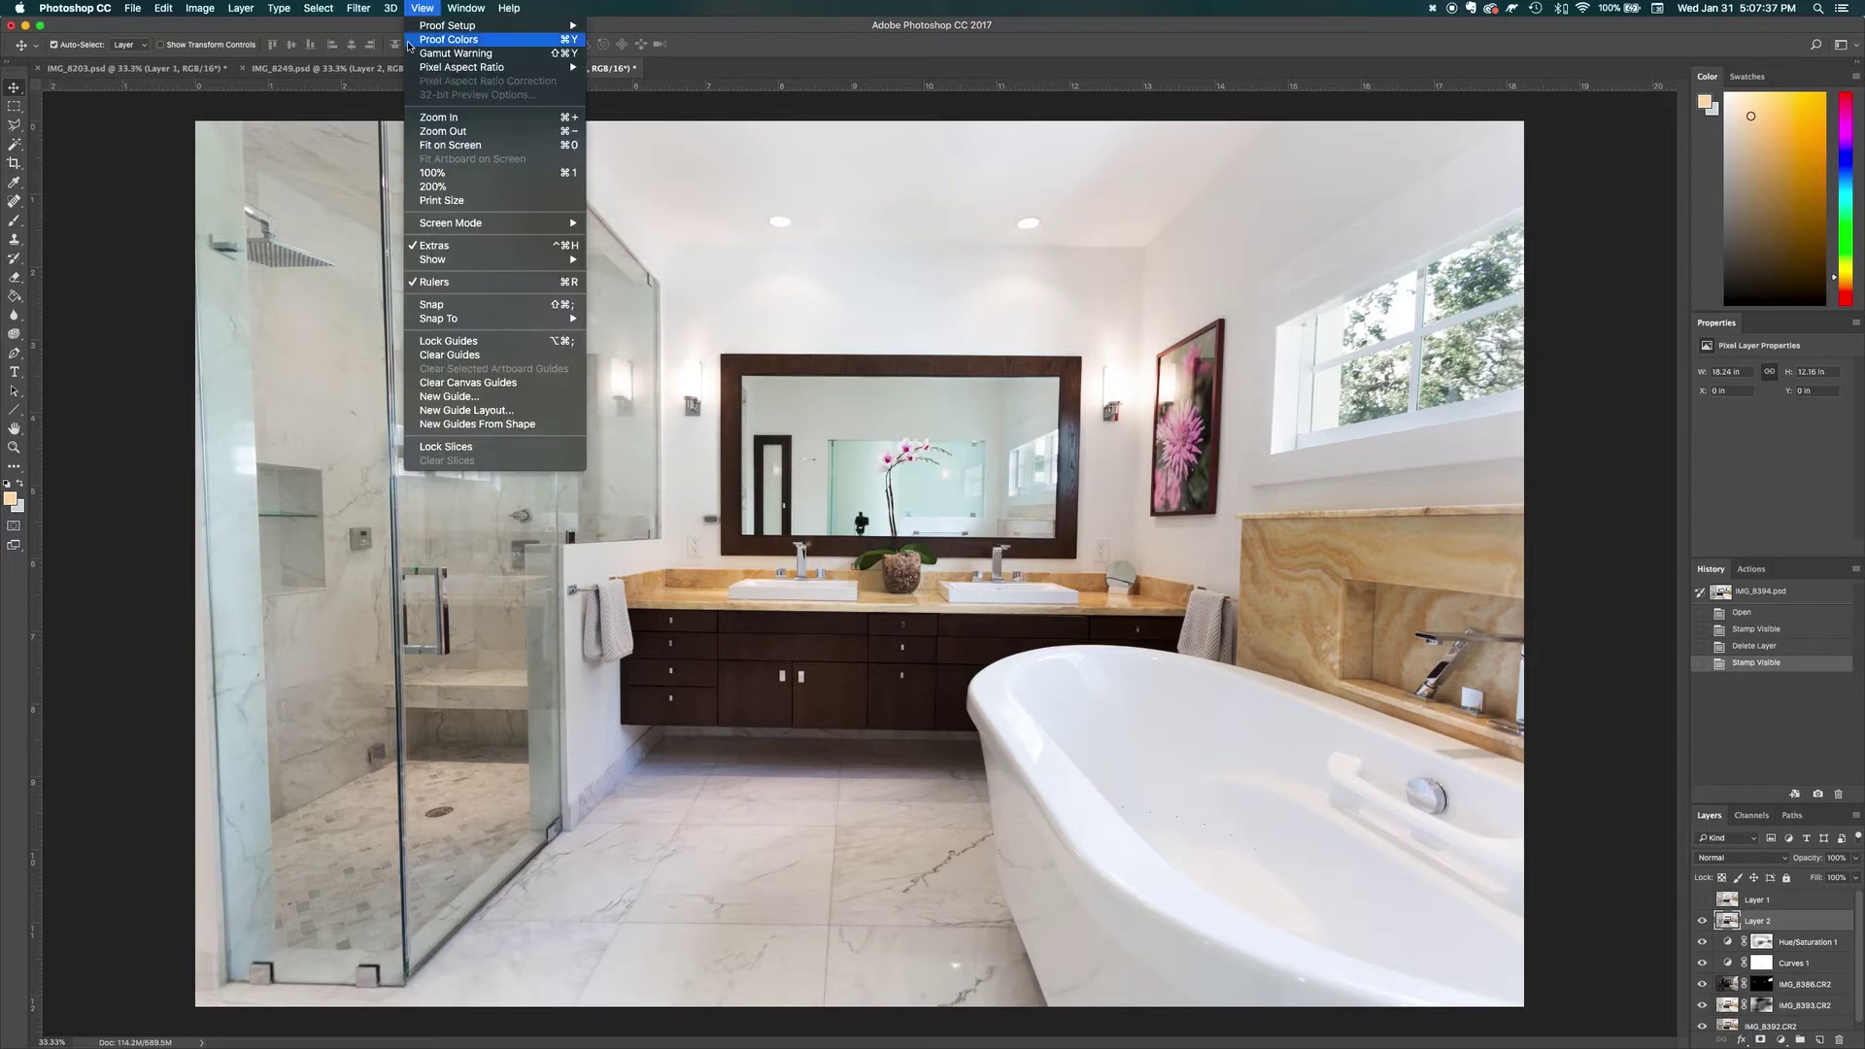
Step: Turn the rulers back on and show the existing guides
{"action": "left_click", "coordinate": [477, 282]}
{"action": "left_click", "coordinate": [424, 8]}
{"action": "left_click", "coordinate": [477, 282]}
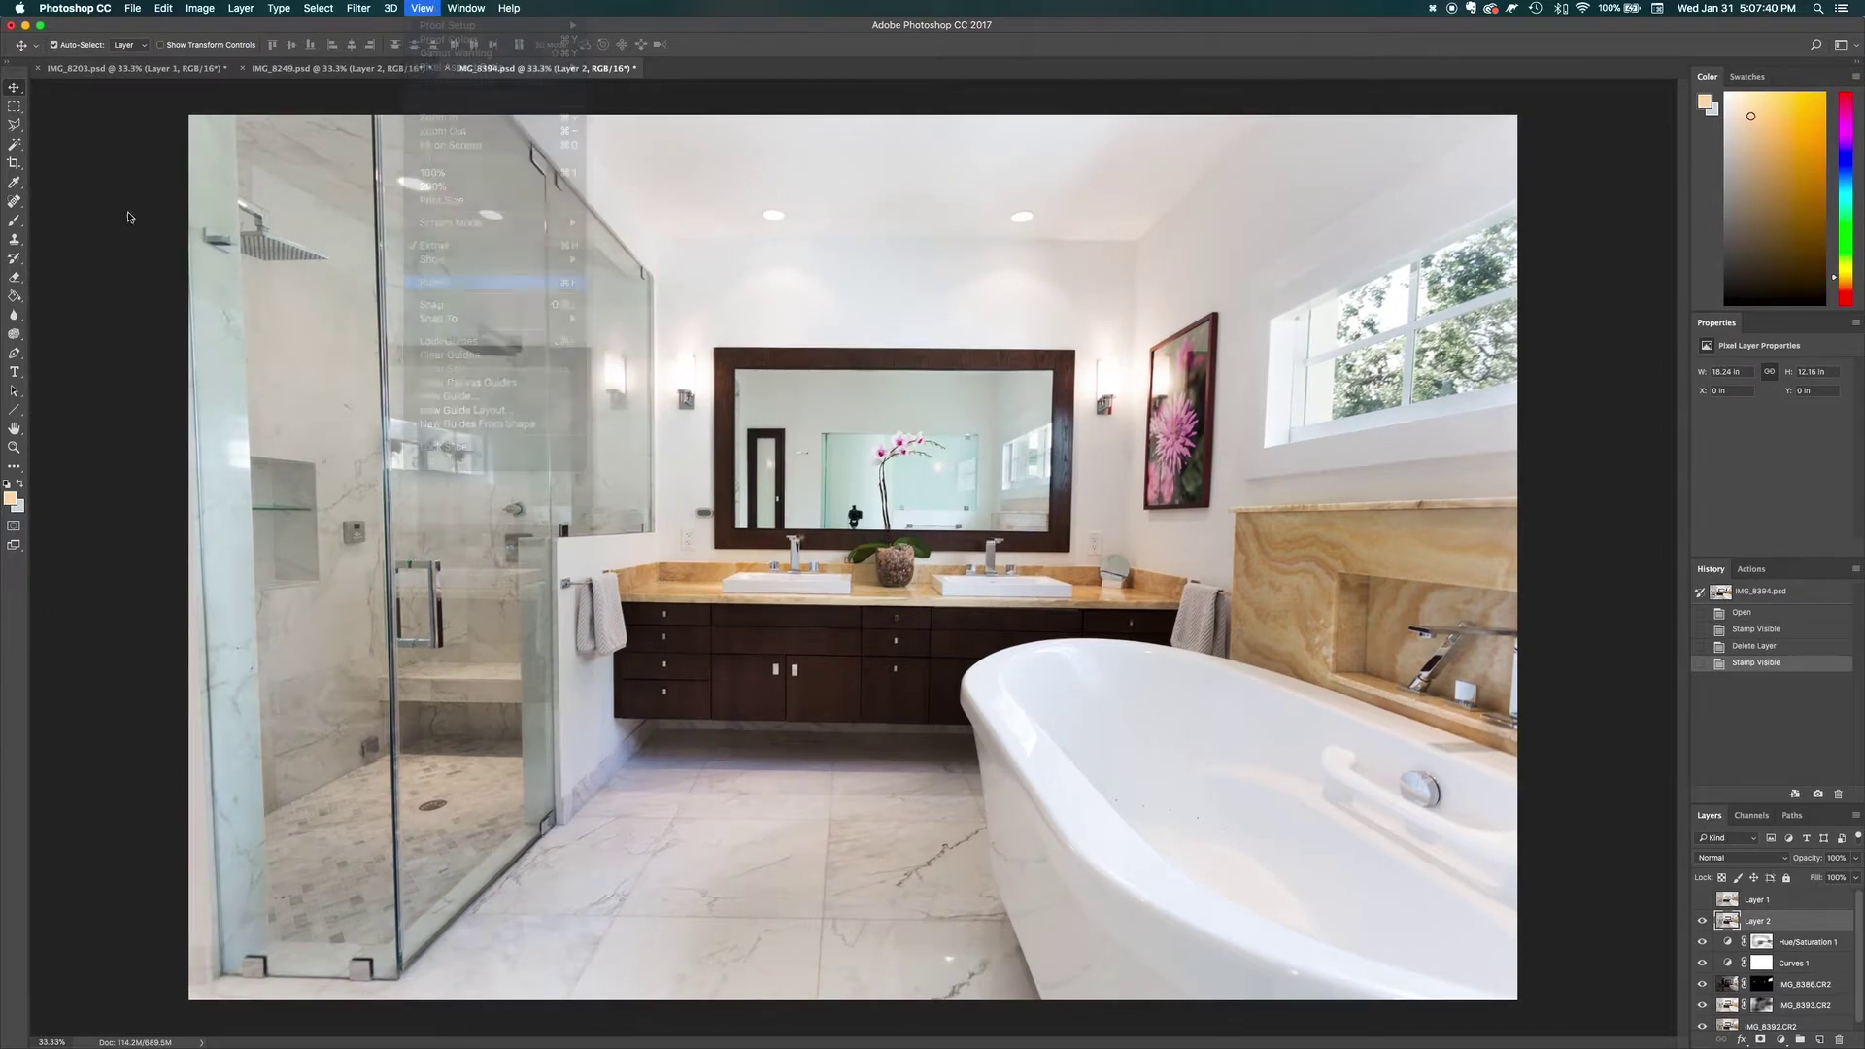
{"action": "key", "text": "super+semicolon"}
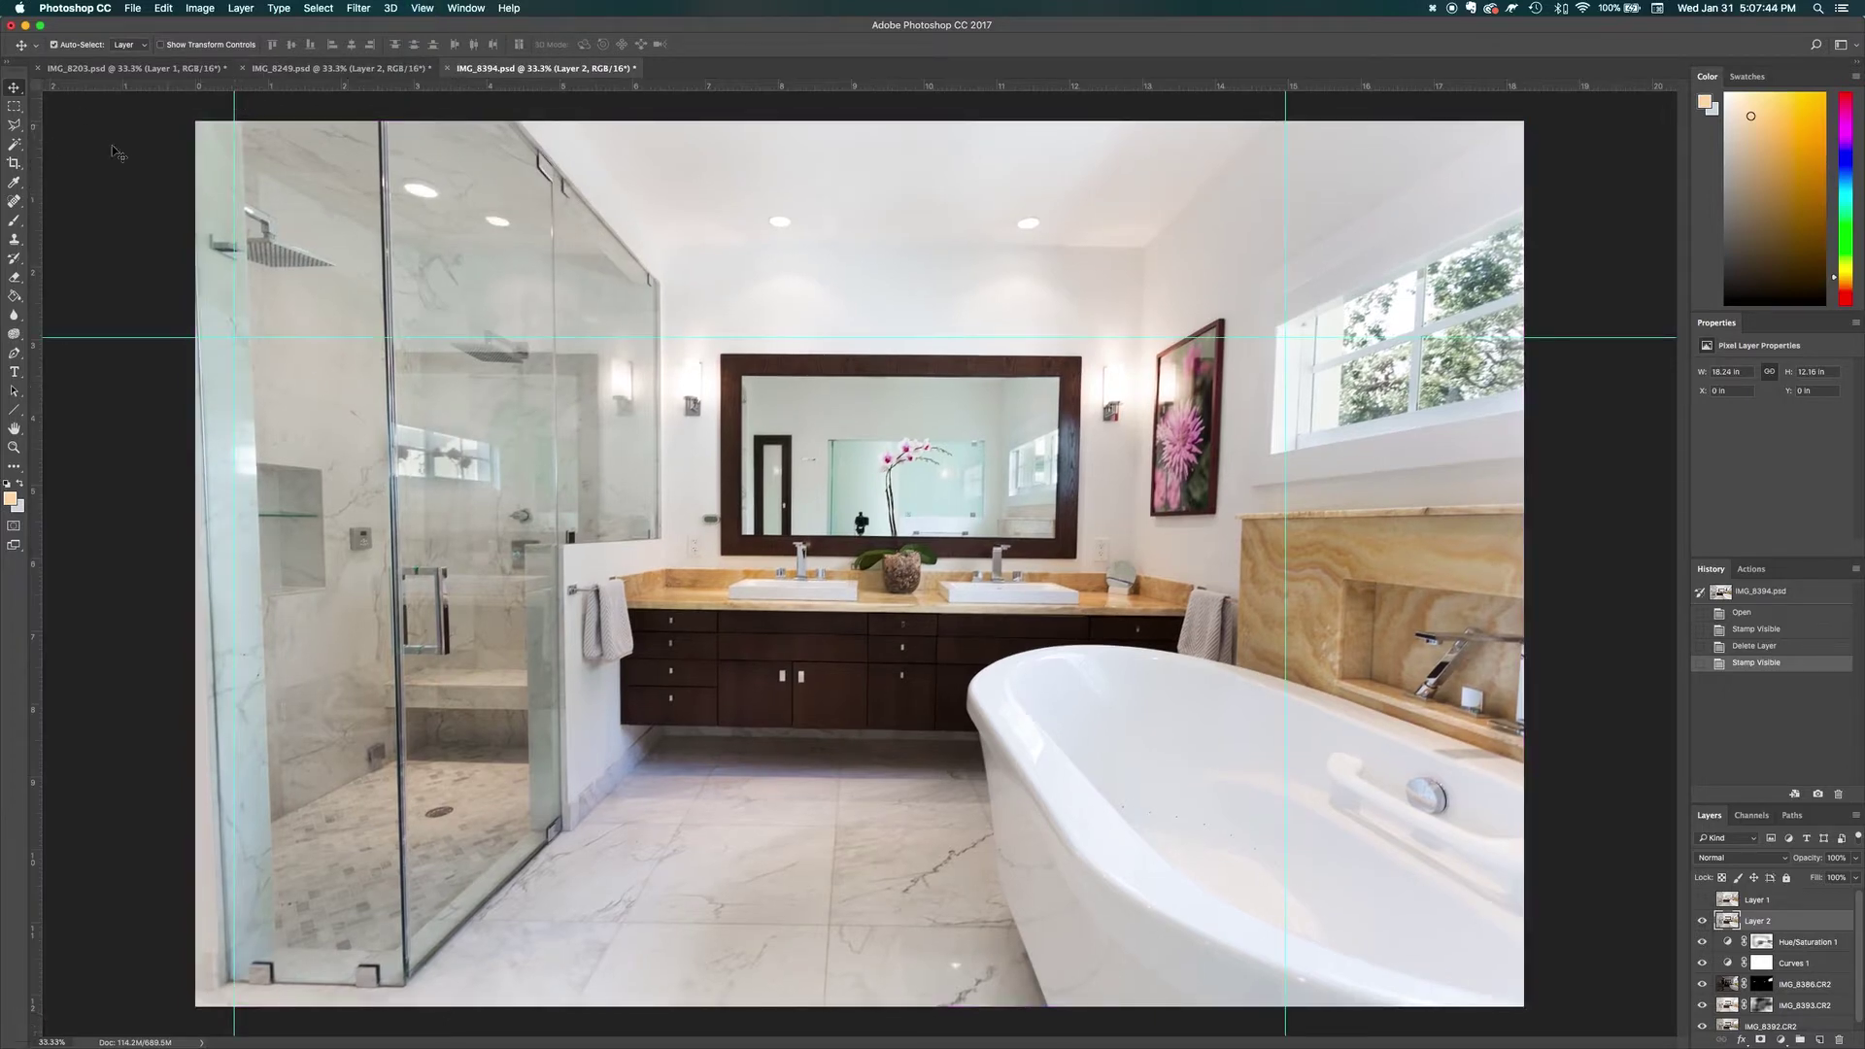
Step: Place vertical guides on the shower glass and right wall corner, and a horizontal guide at the mirror top
{"action": "left_click_drag", "start_coordinate": [34, 163], "coordinate": [378, 136]}
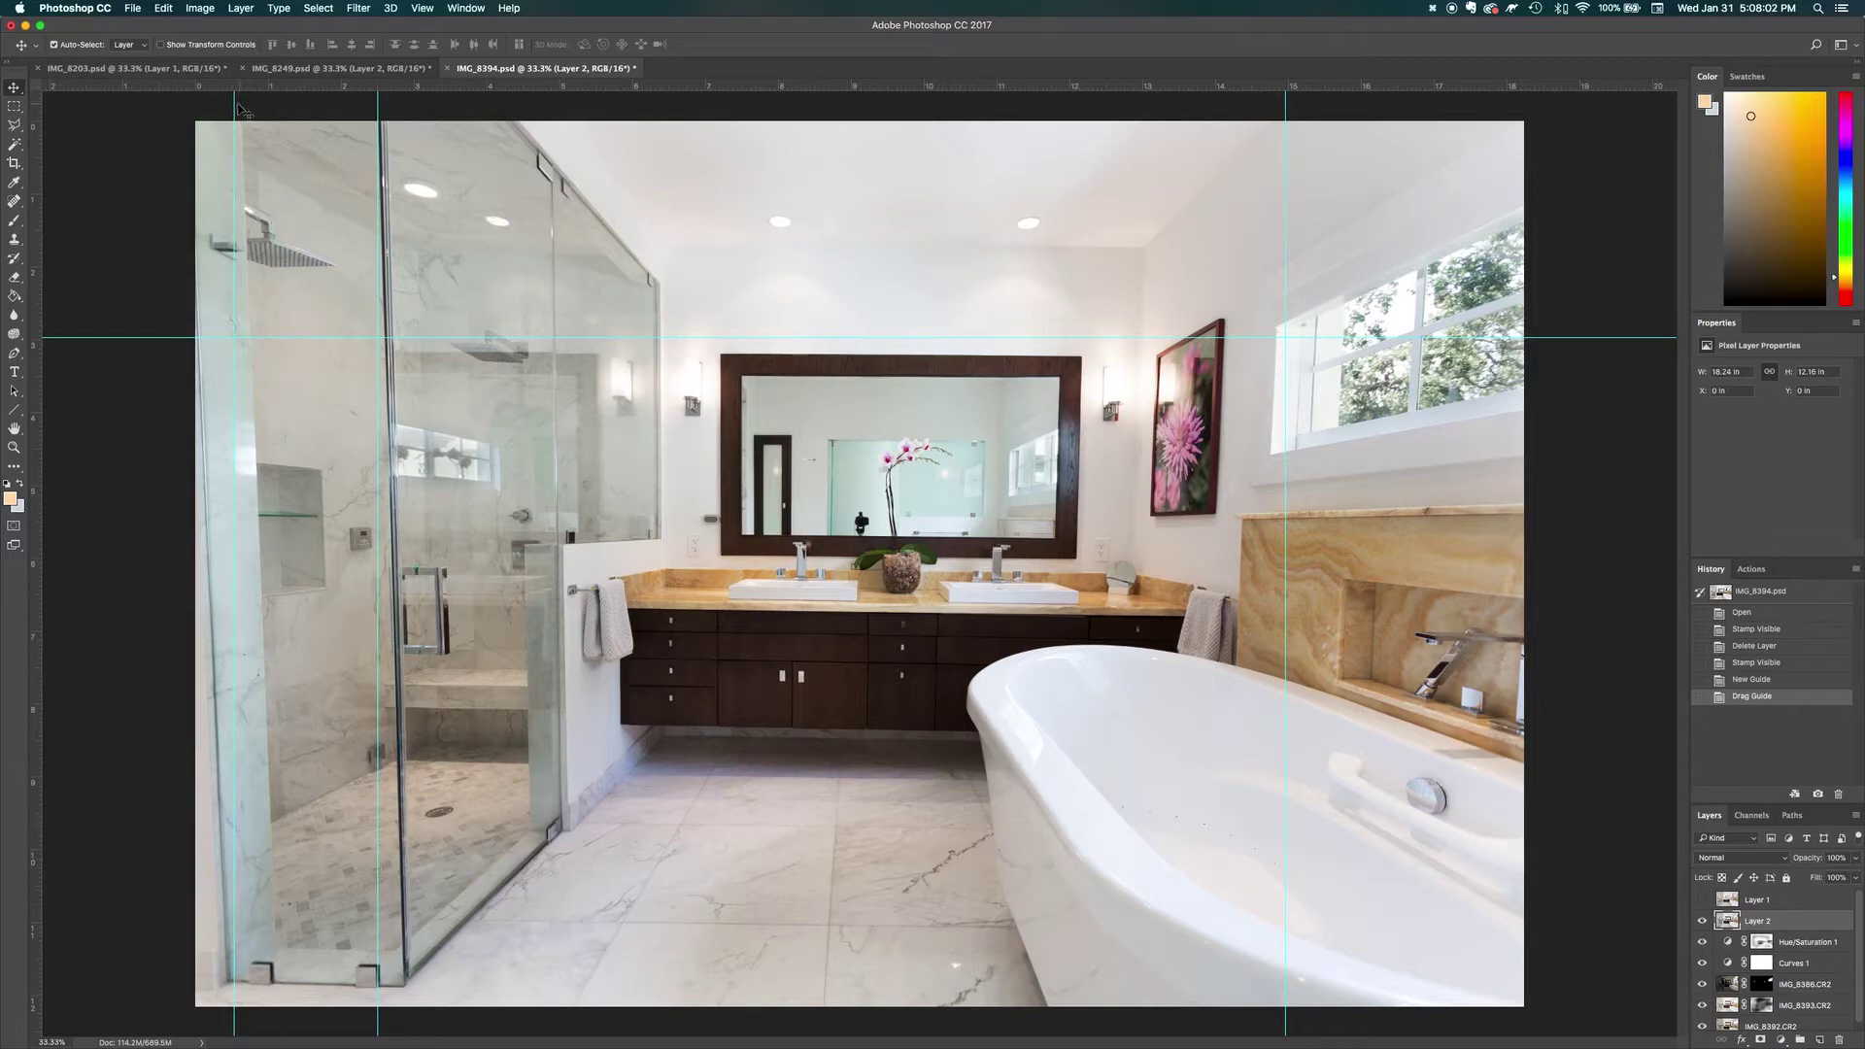
{"action": "left_click_drag", "start_coordinate": [236, 105], "coordinate": [233, 105]}
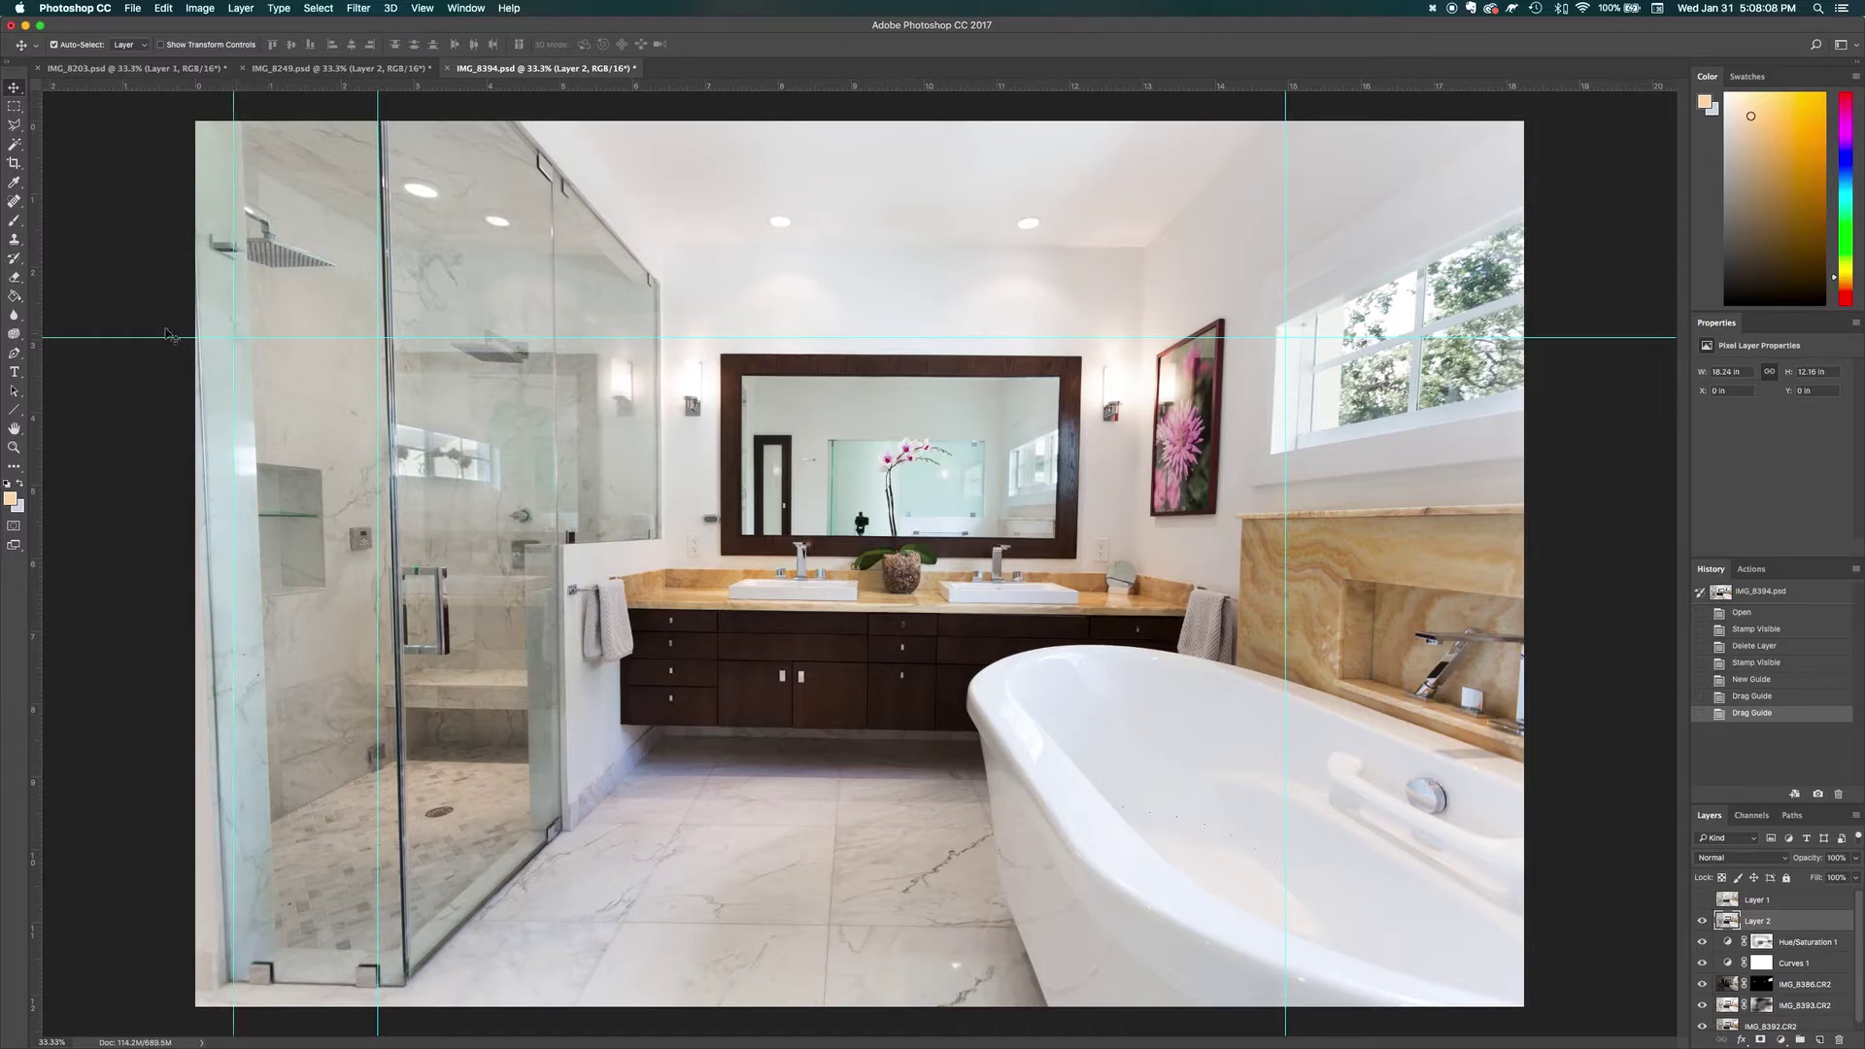
{"action": "left_click_drag", "start_coordinate": [85, 337], "coordinate": [86, 353]}
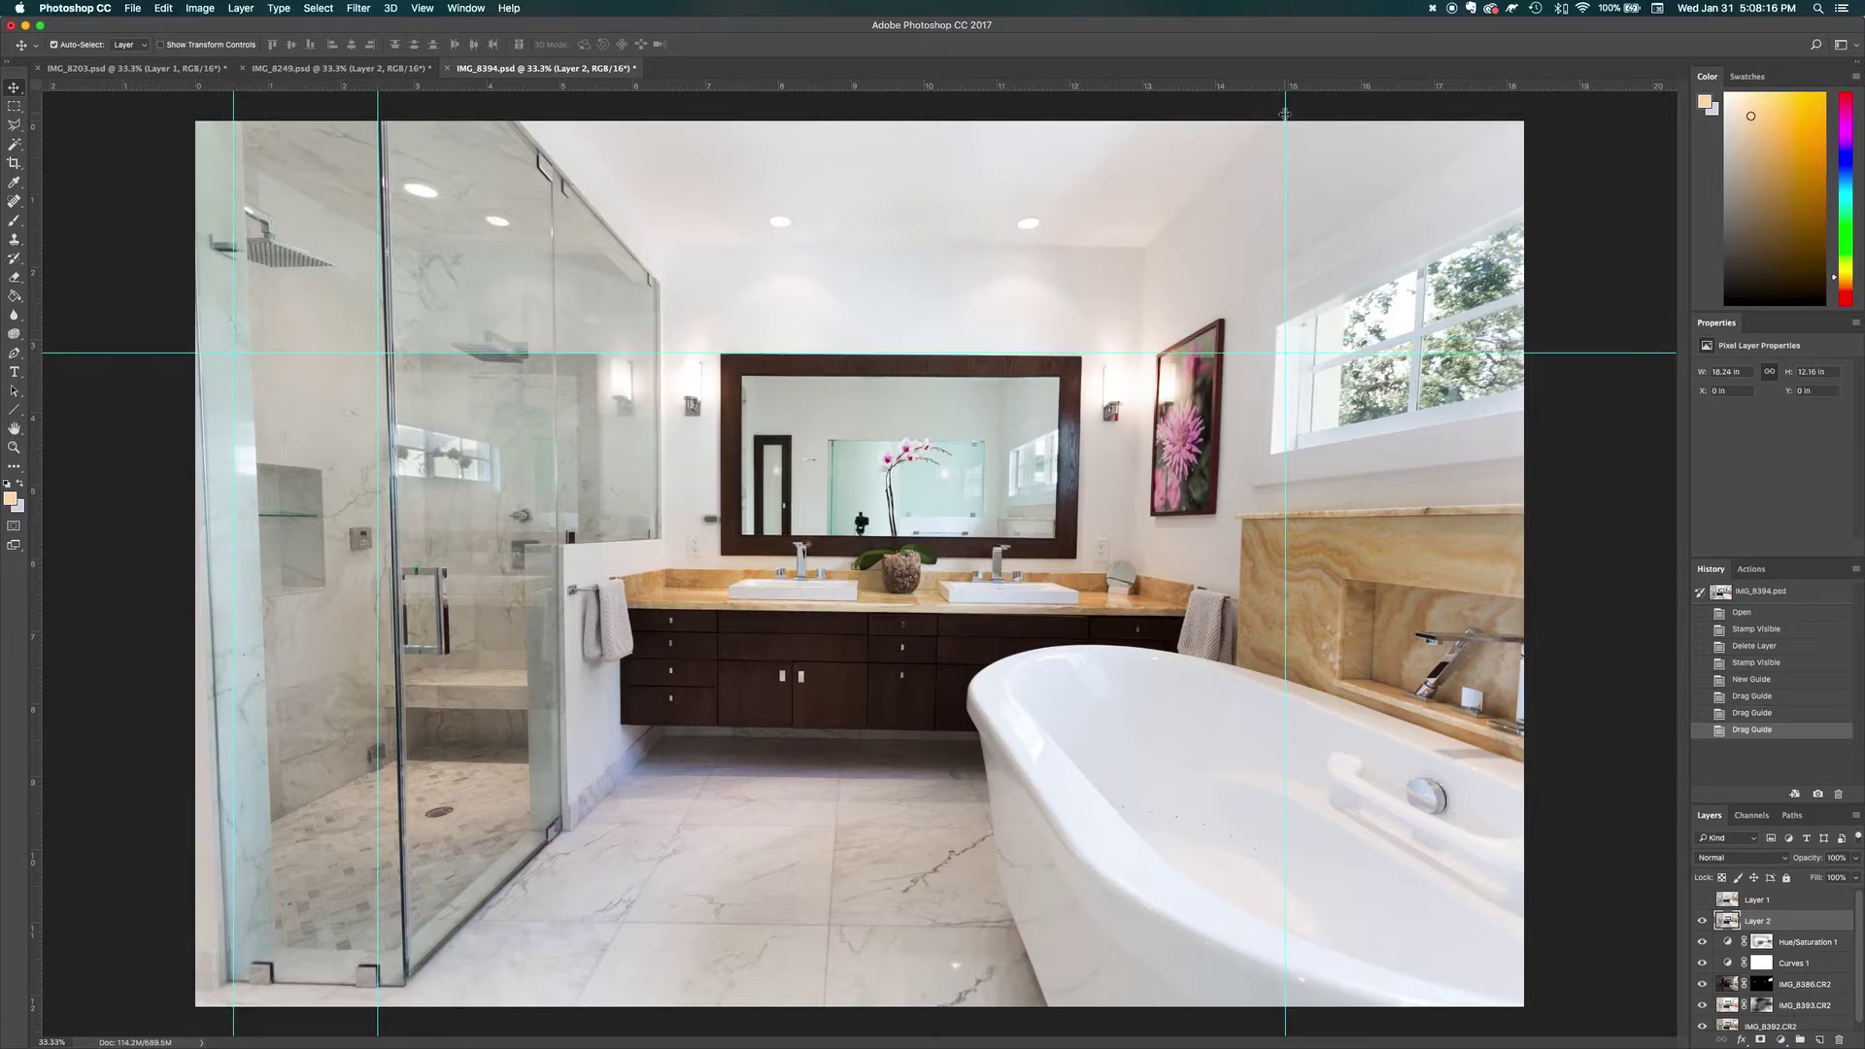
{"action": "left_click_drag", "start_coordinate": [1286, 112], "coordinate": [1298, 309]}
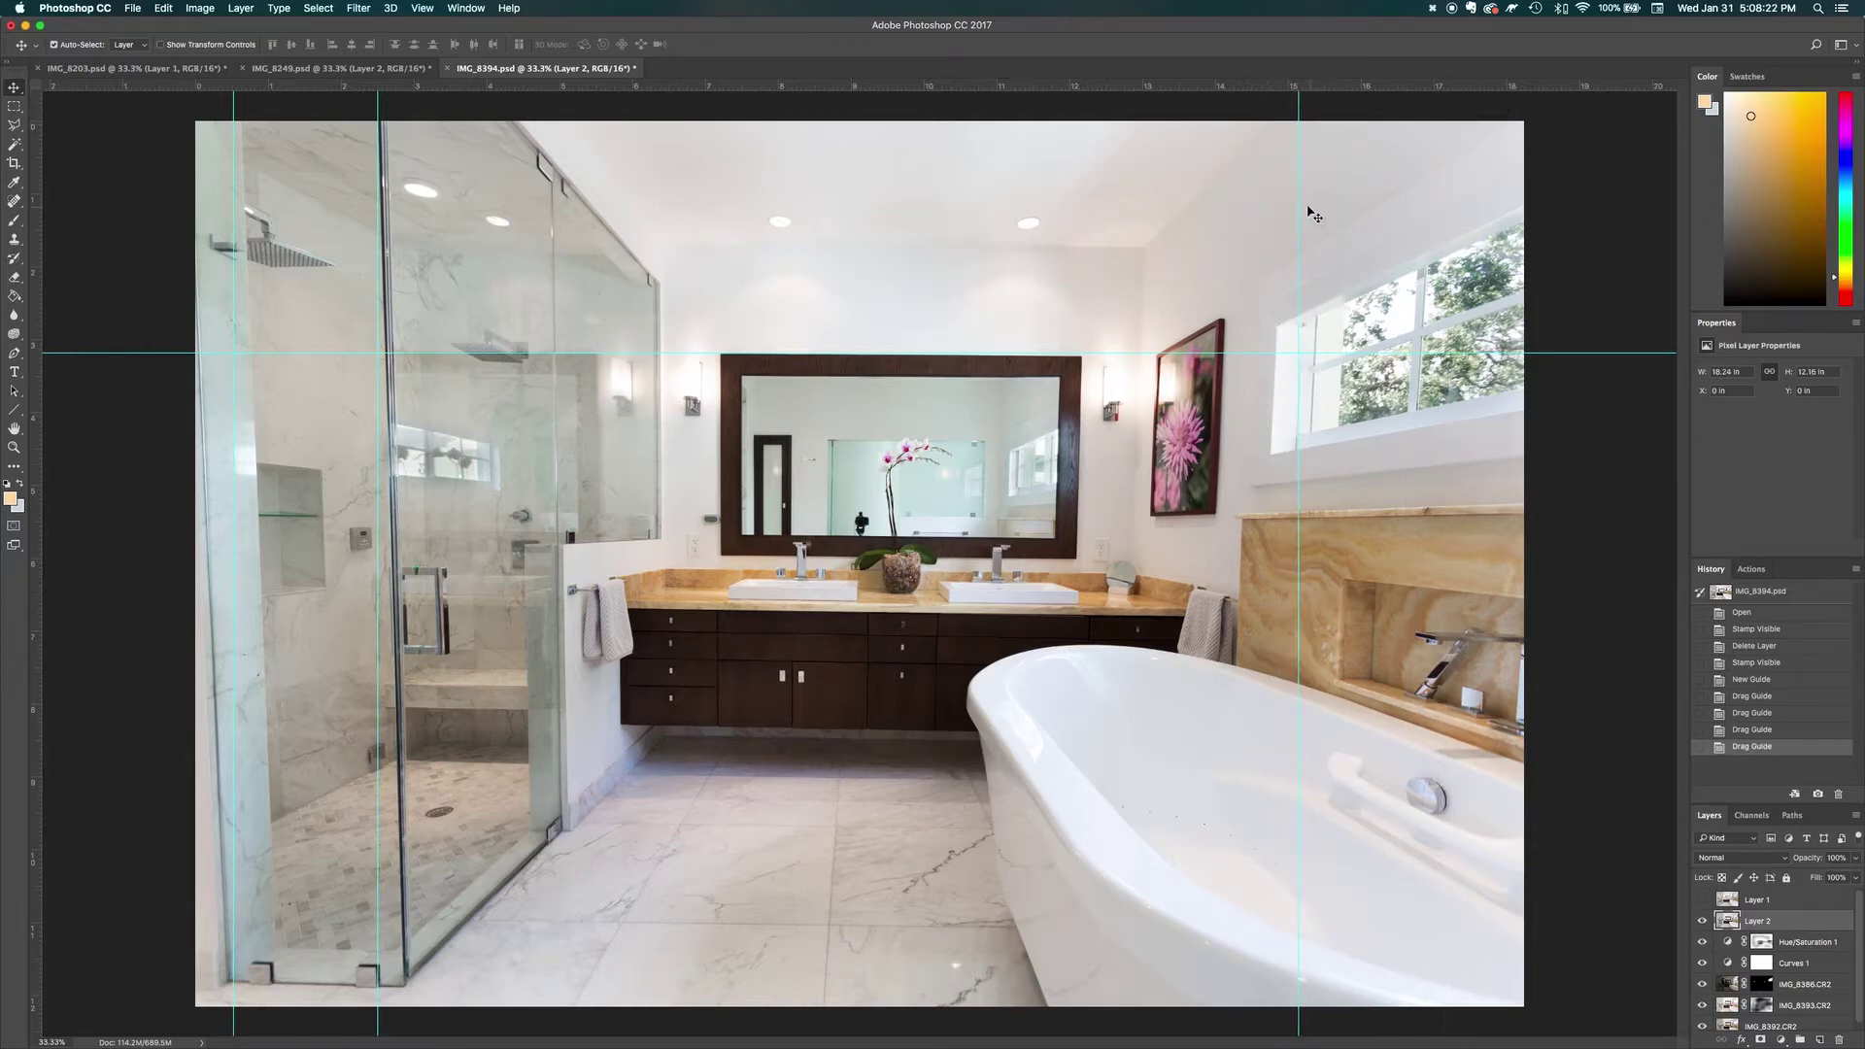
{"action": "left_click_drag", "start_coordinate": [1299, 108], "coordinate": [1288, 115]}
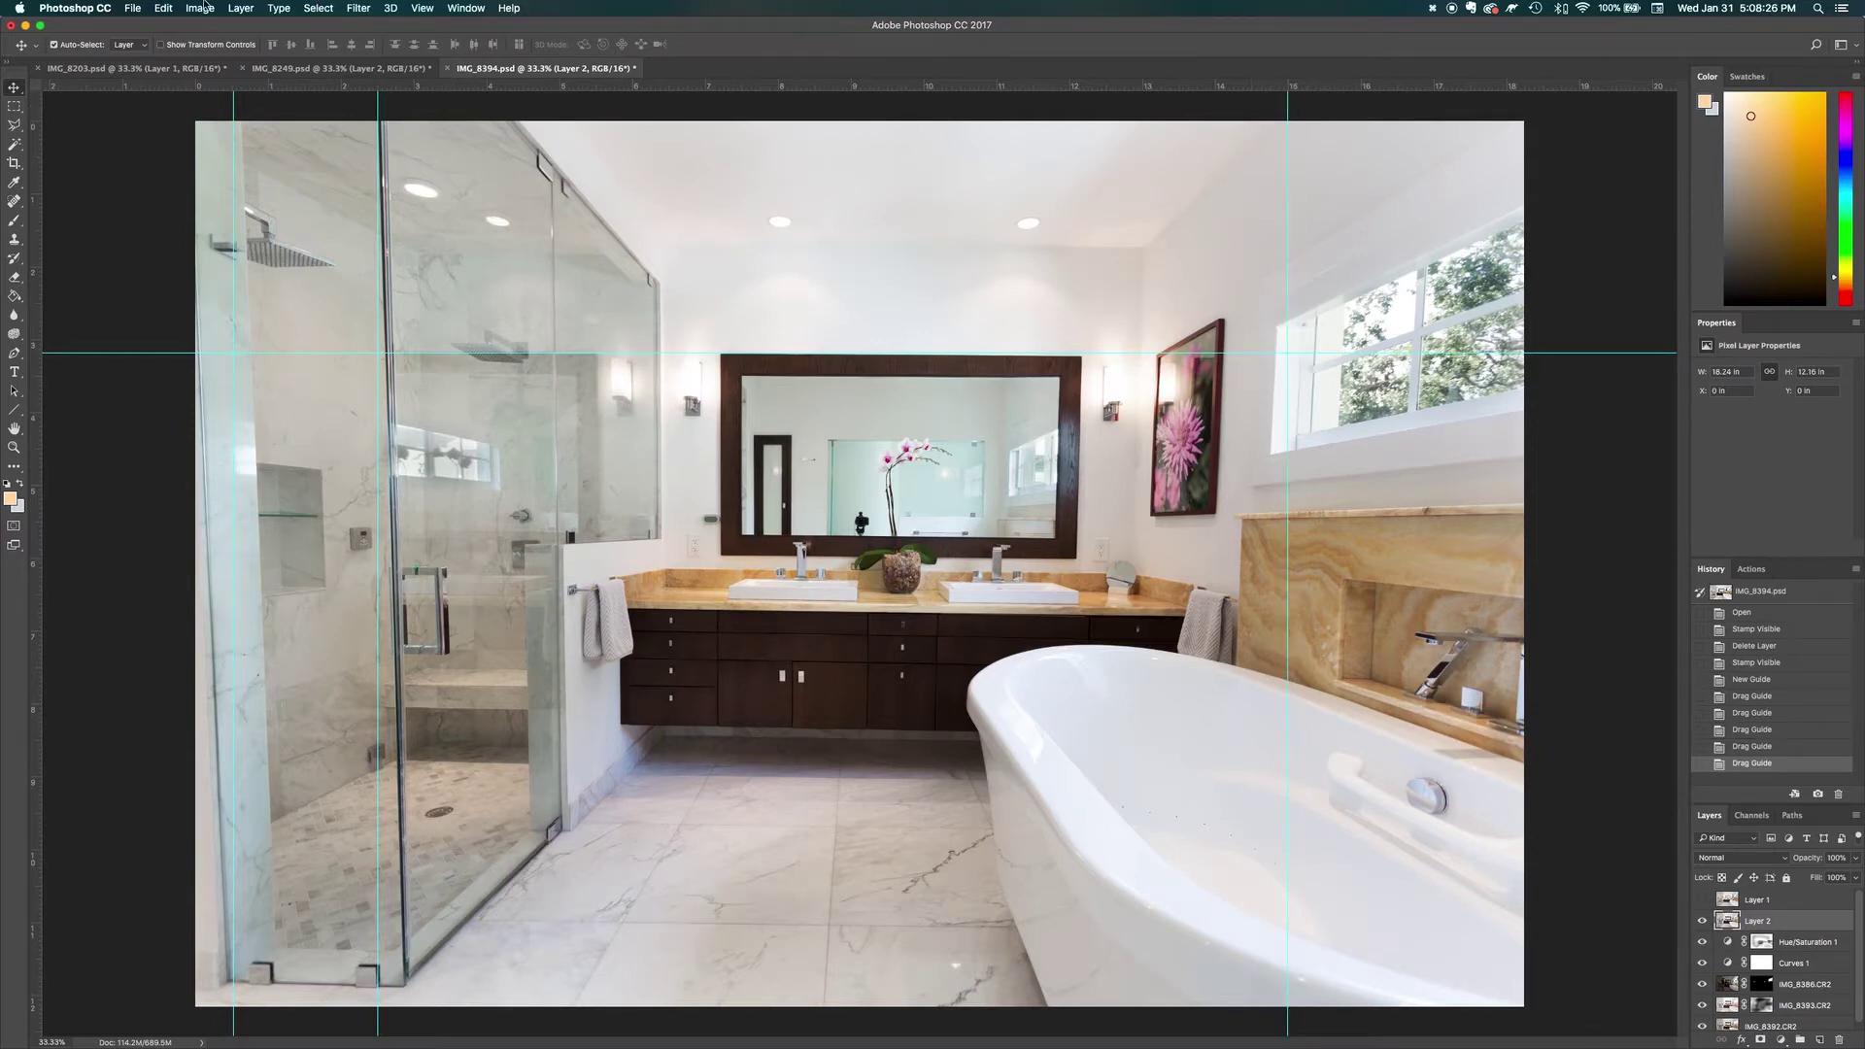
{"action": "left_click", "coordinate": [165, 8]}
Step: Skew Layer 2's bottom corners outward until the shower and wall edges match the guides
{"action": "mouse_move", "coordinate": [224, 332]}
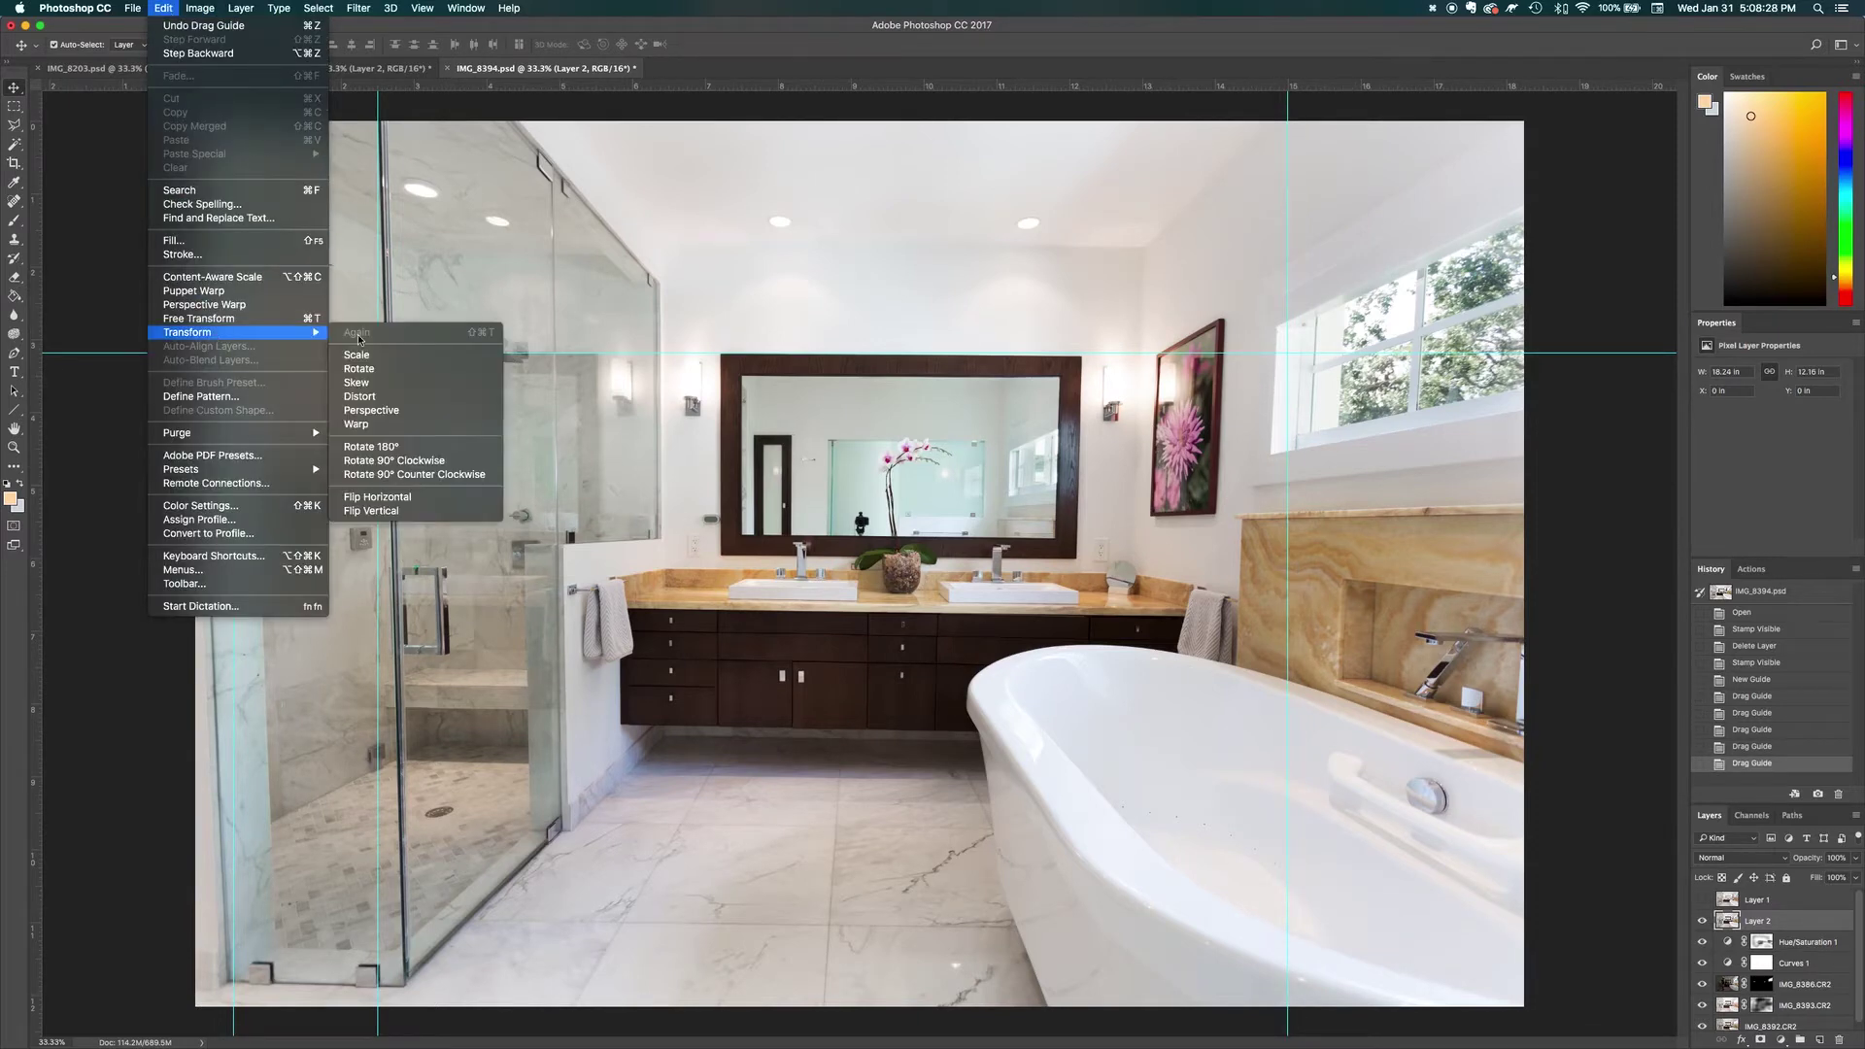
{"action": "left_click", "coordinate": [386, 391]}
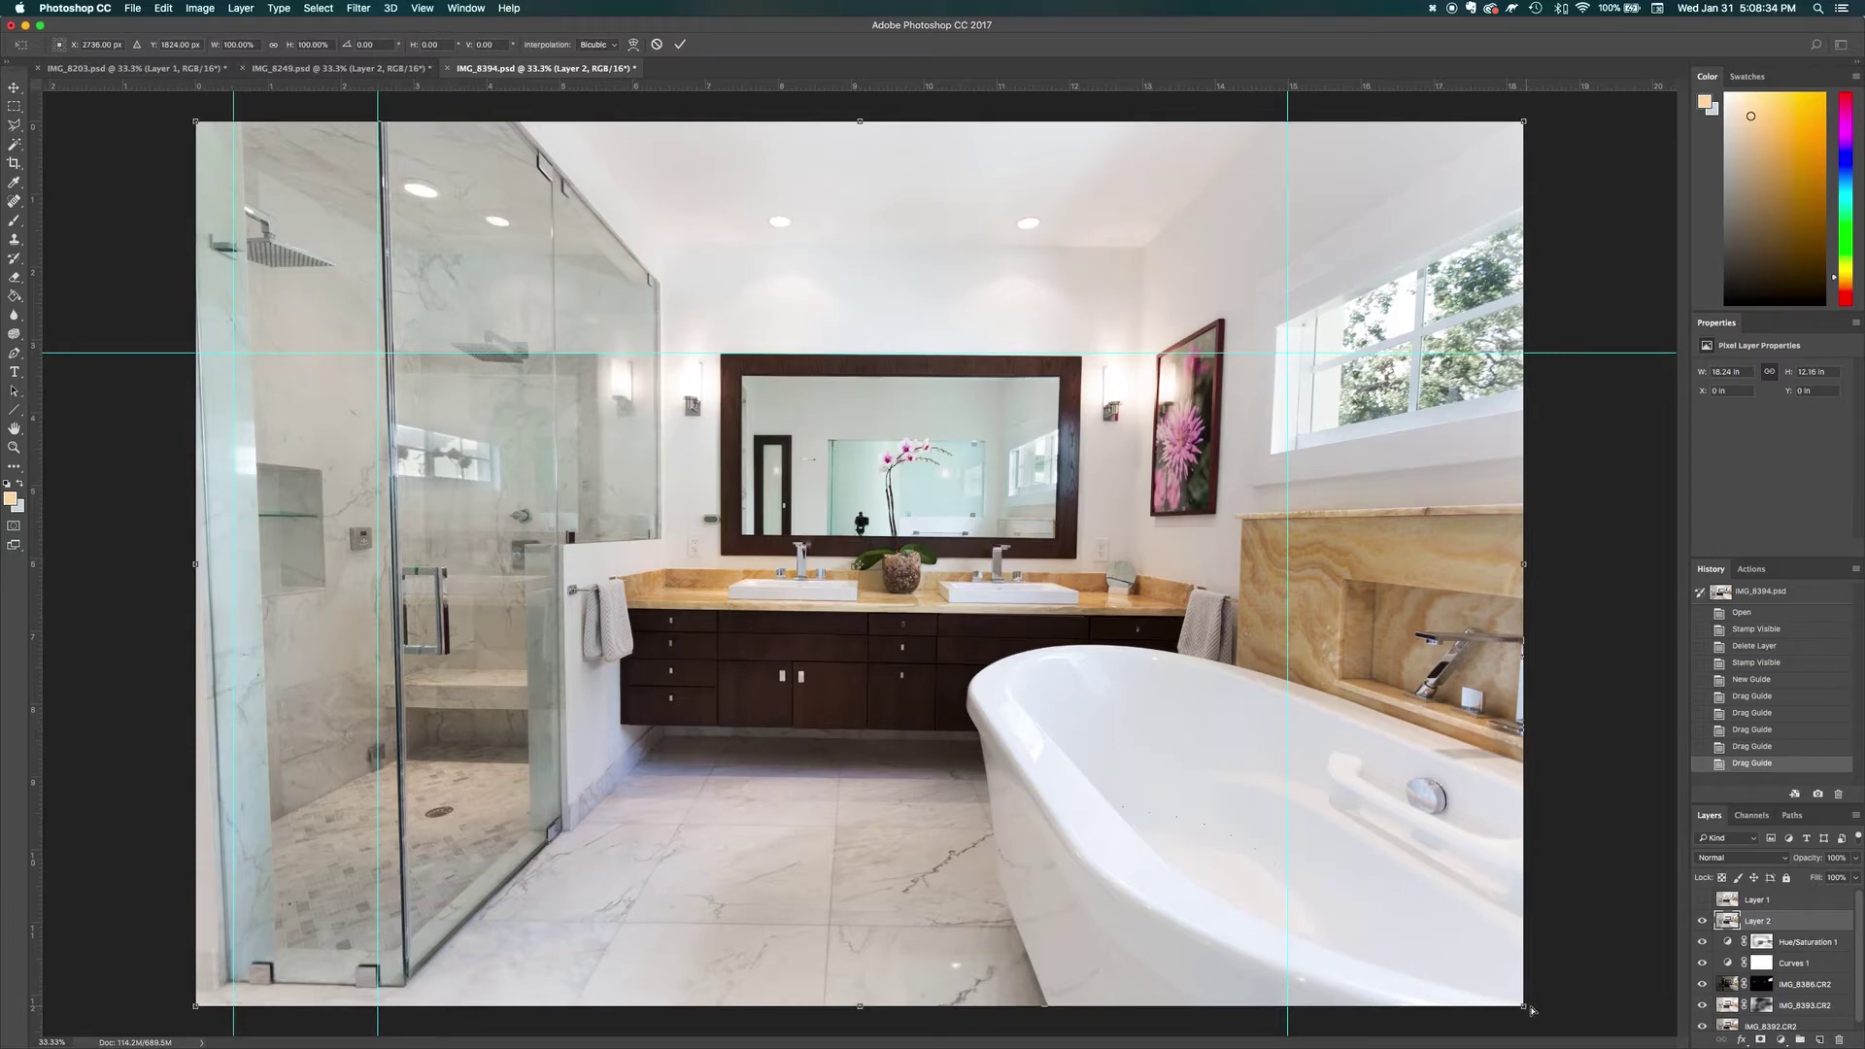
{"action": "left_click_drag", "start_coordinate": [1532, 1011], "coordinate": [1566, 1008]}
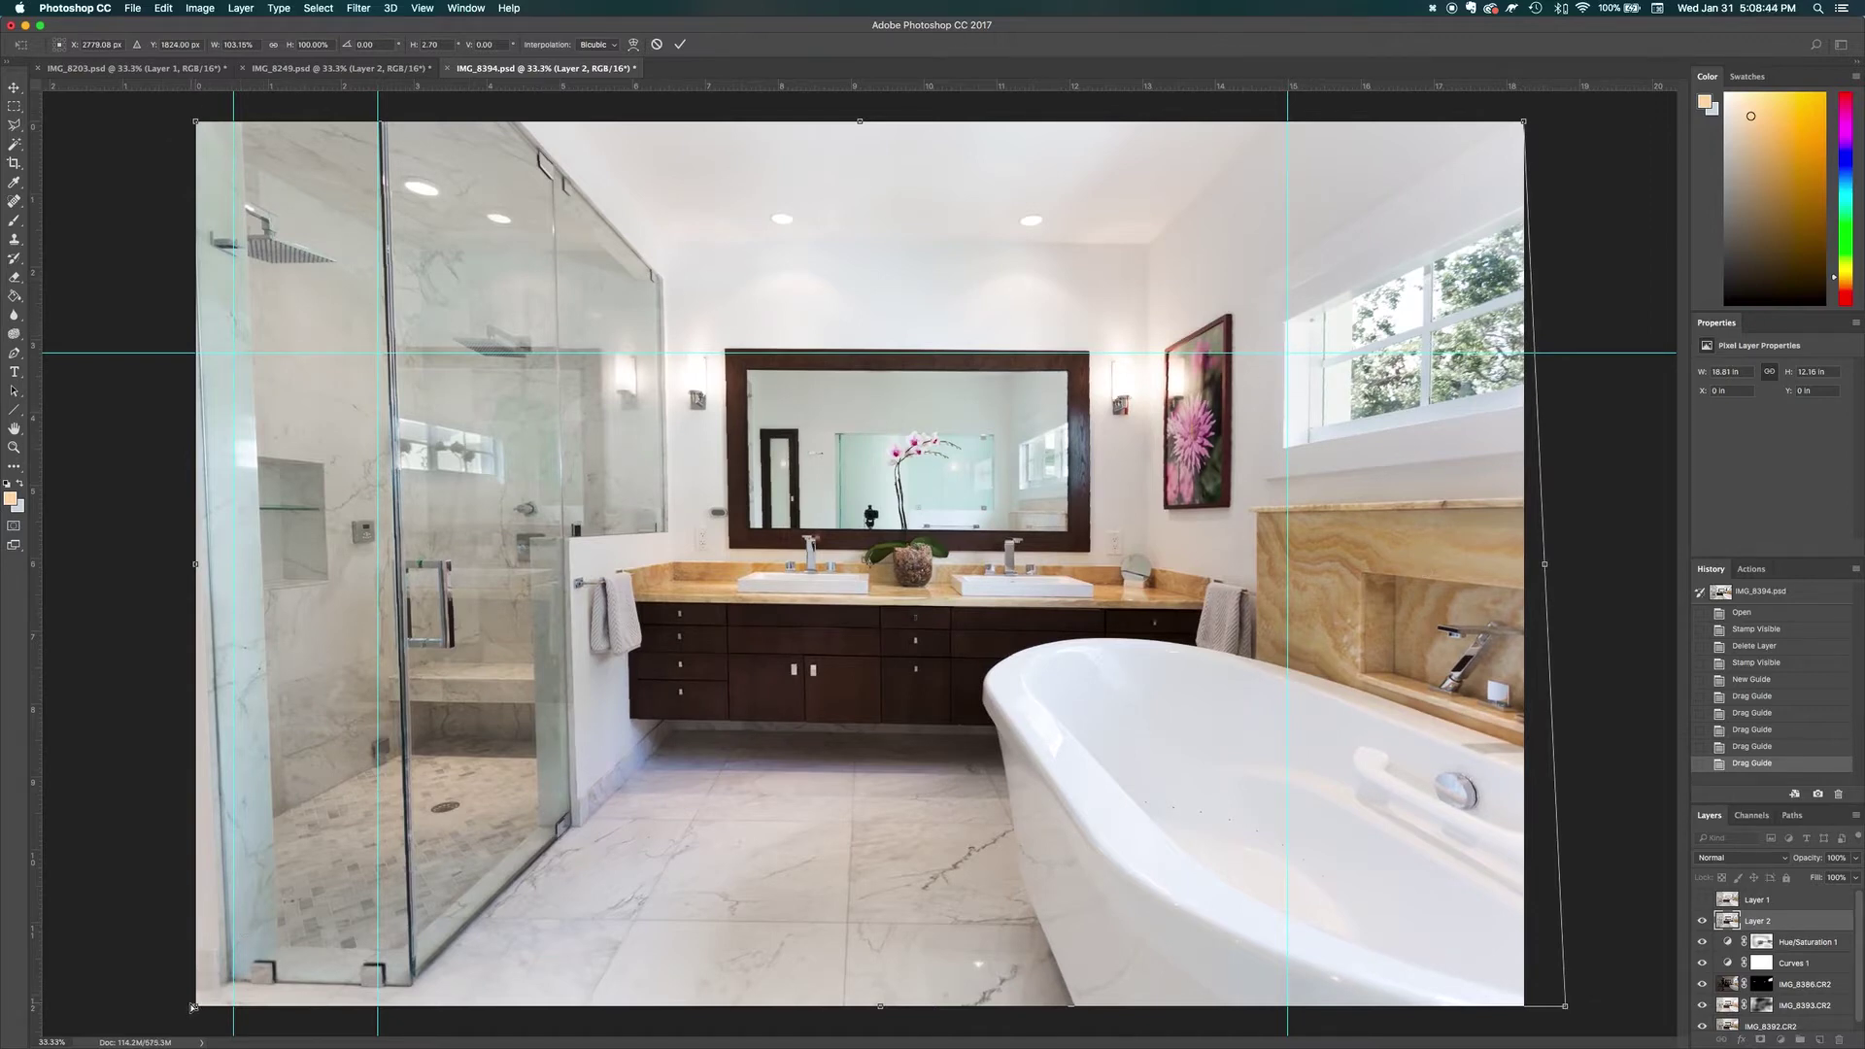
{"action": "left_click_drag", "start_coordinate": [191, 1008], "coordinate": [143, 1009]}
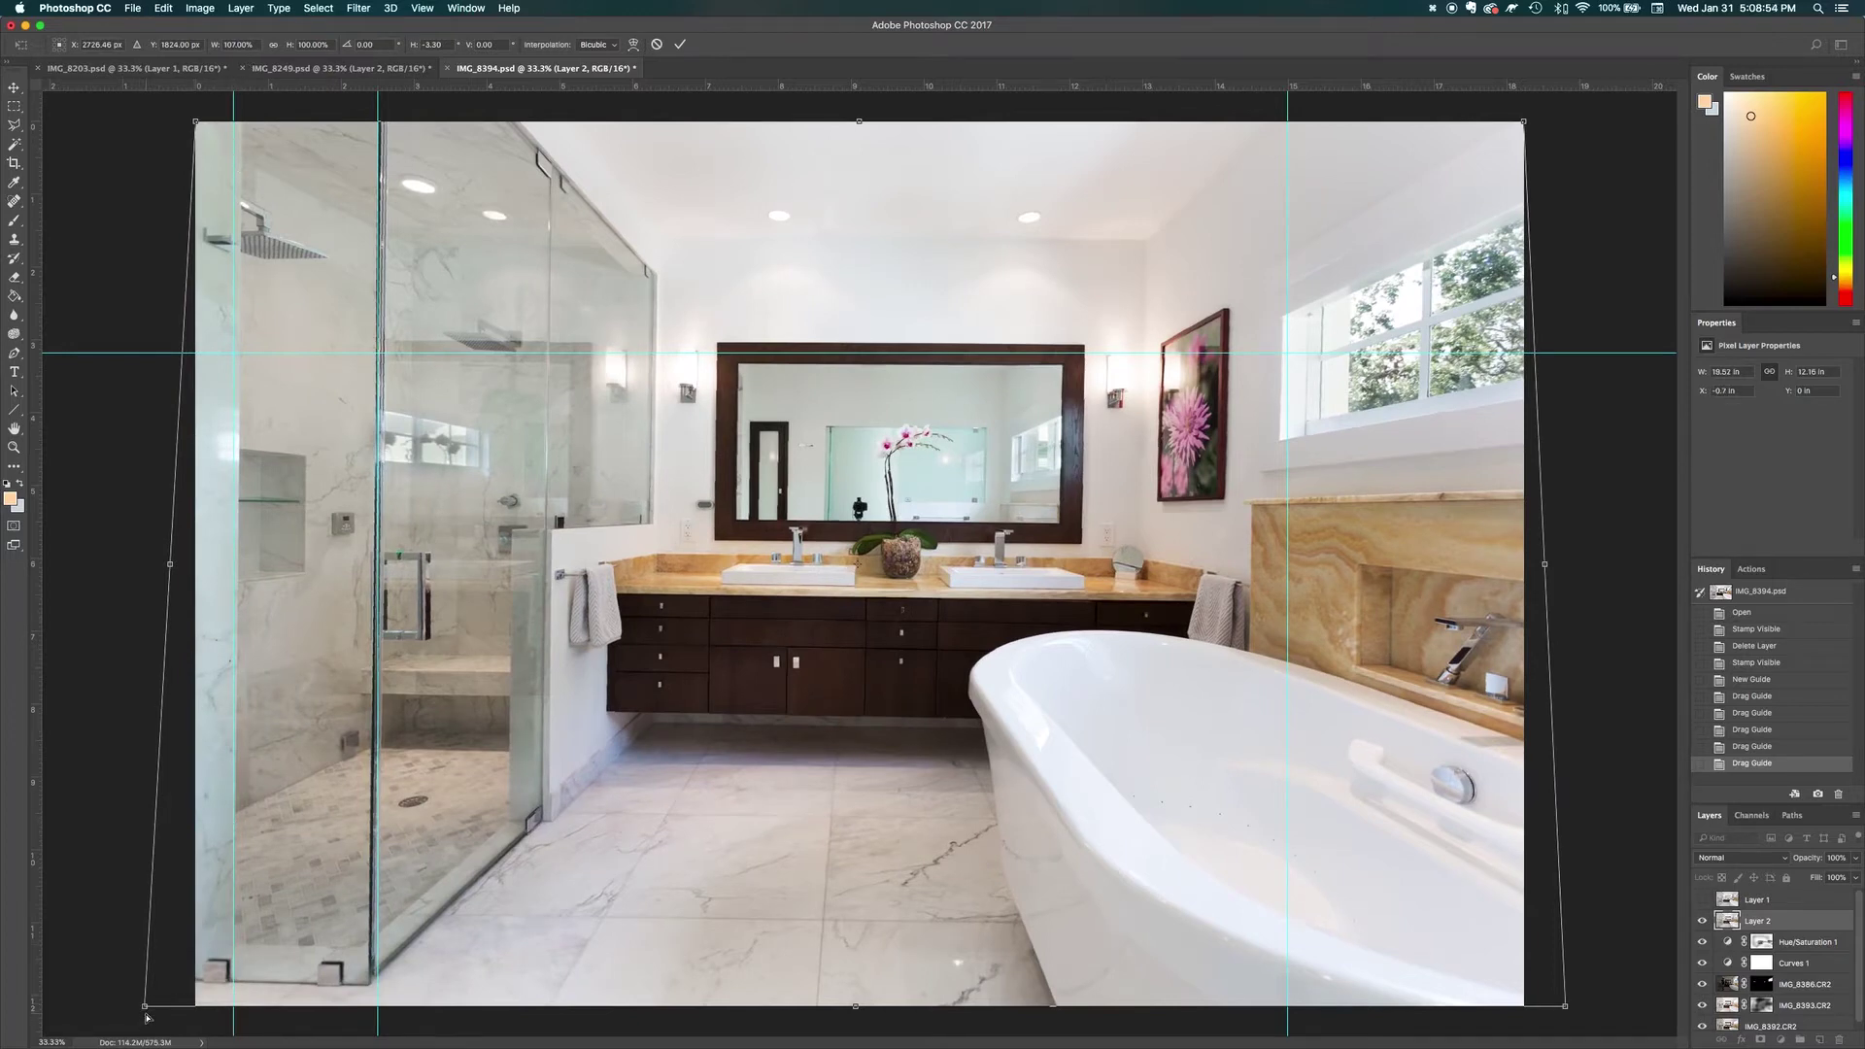
{"action": "left_click_drag", "start_coordinate": [144, 1009], "coordinate": [158, 1009]}
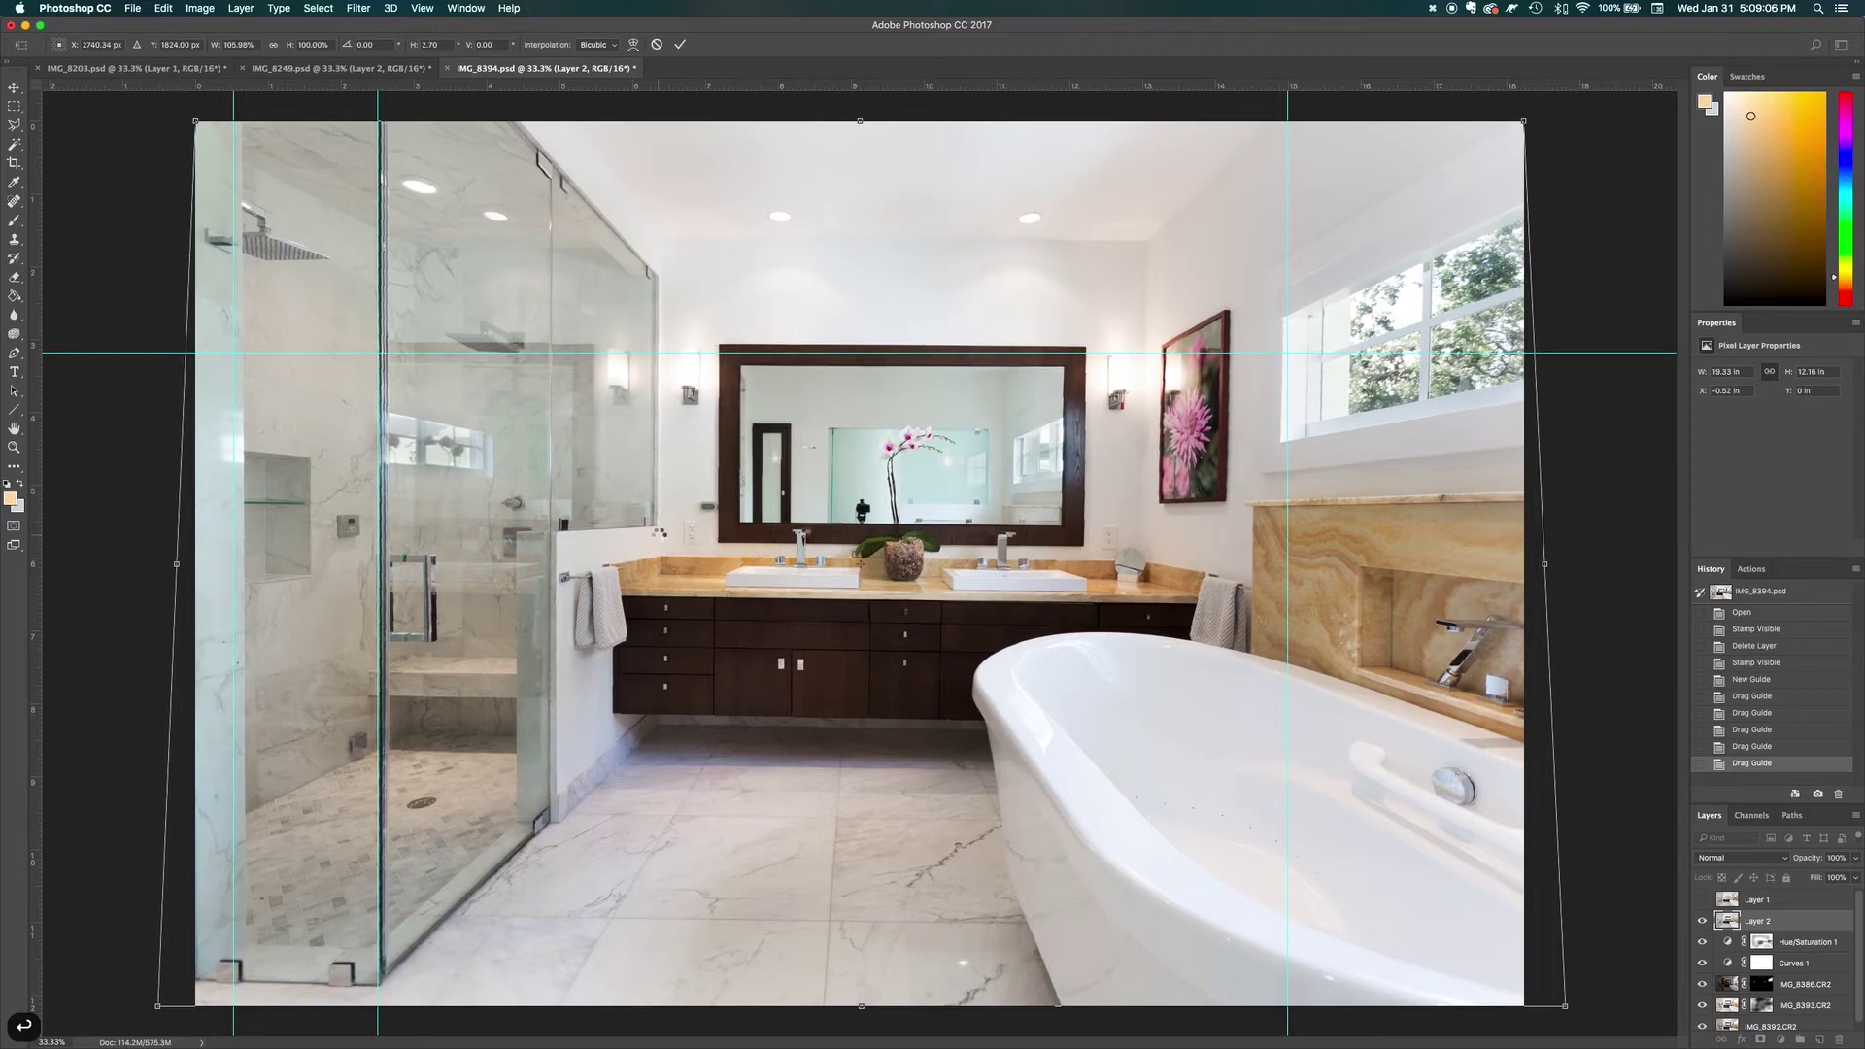
{"action": "key", "text": "Return"}
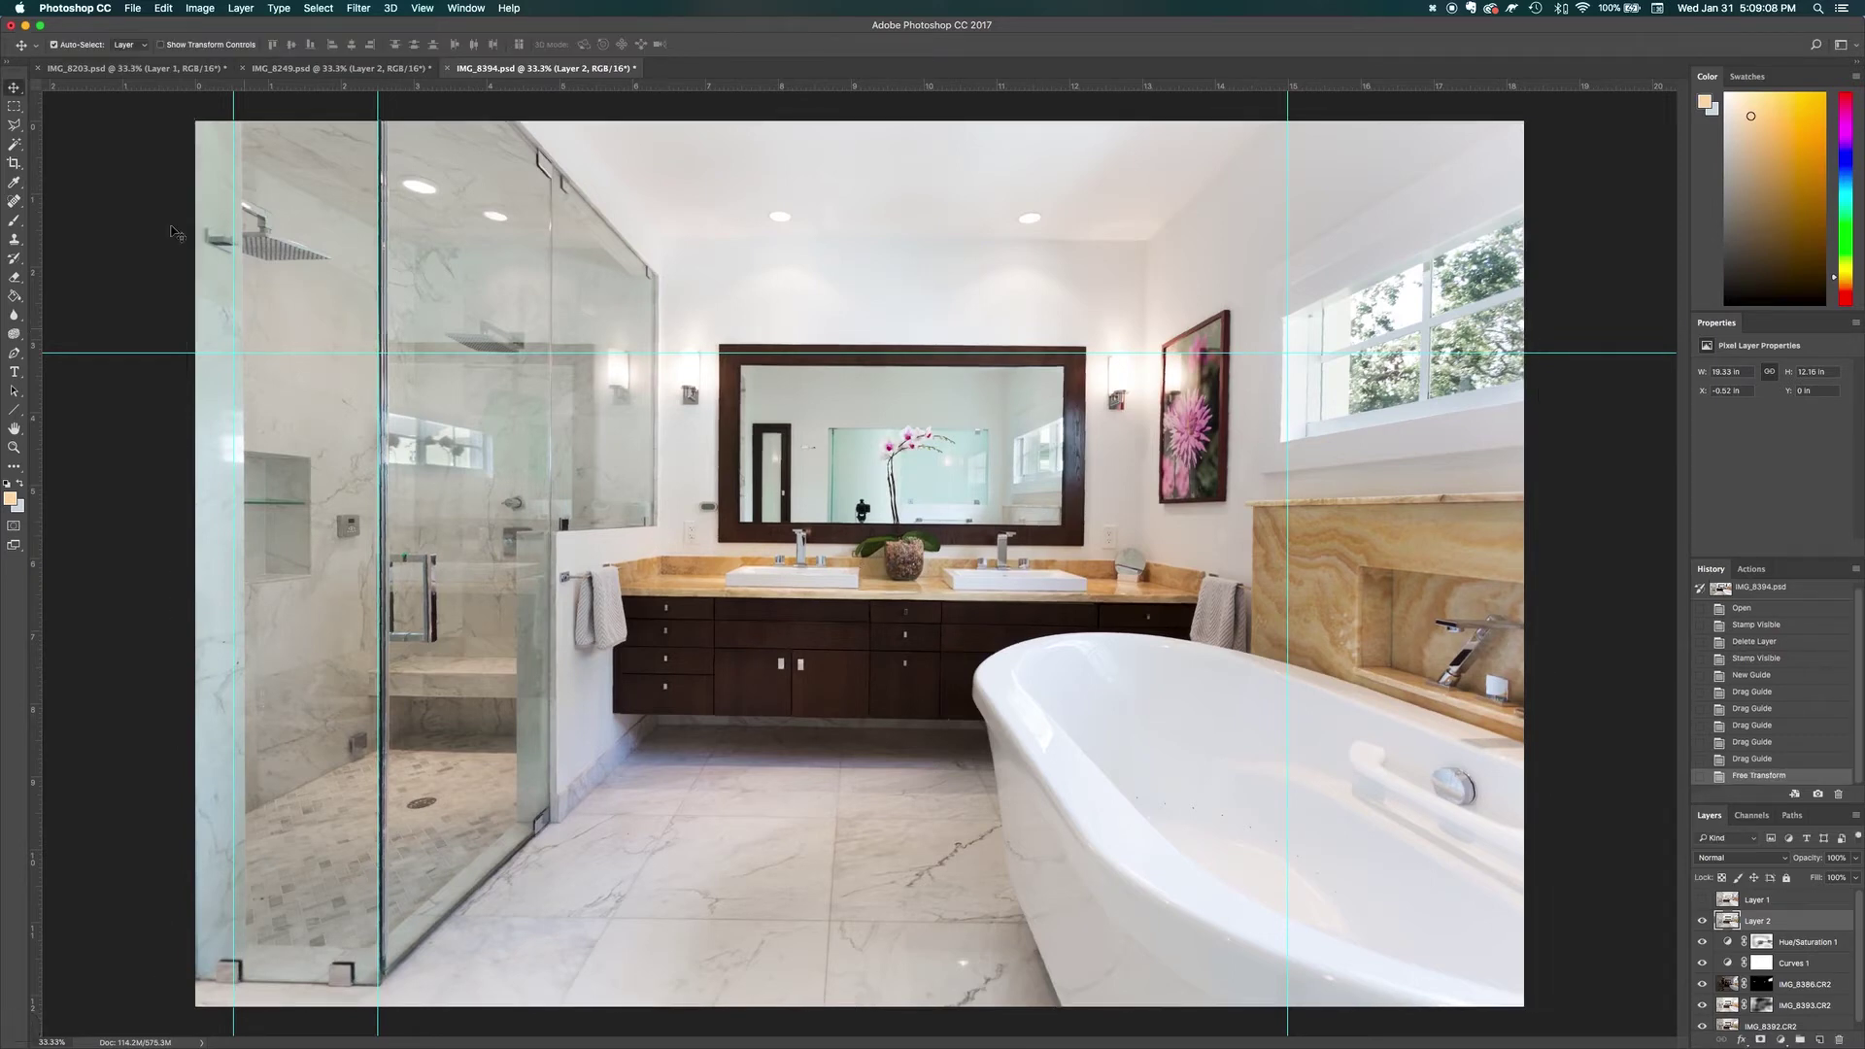
Step: Show the guides and realign them to the shower glass, wall corner and mirror's top edge
{"action": "key", "text": "super+semicolon"}
{"action": "key", "text": "super+semicolon"}
{"action": "left_click_drag", "start_coordinate": [236, 101], "coordinate": [240, 104]}
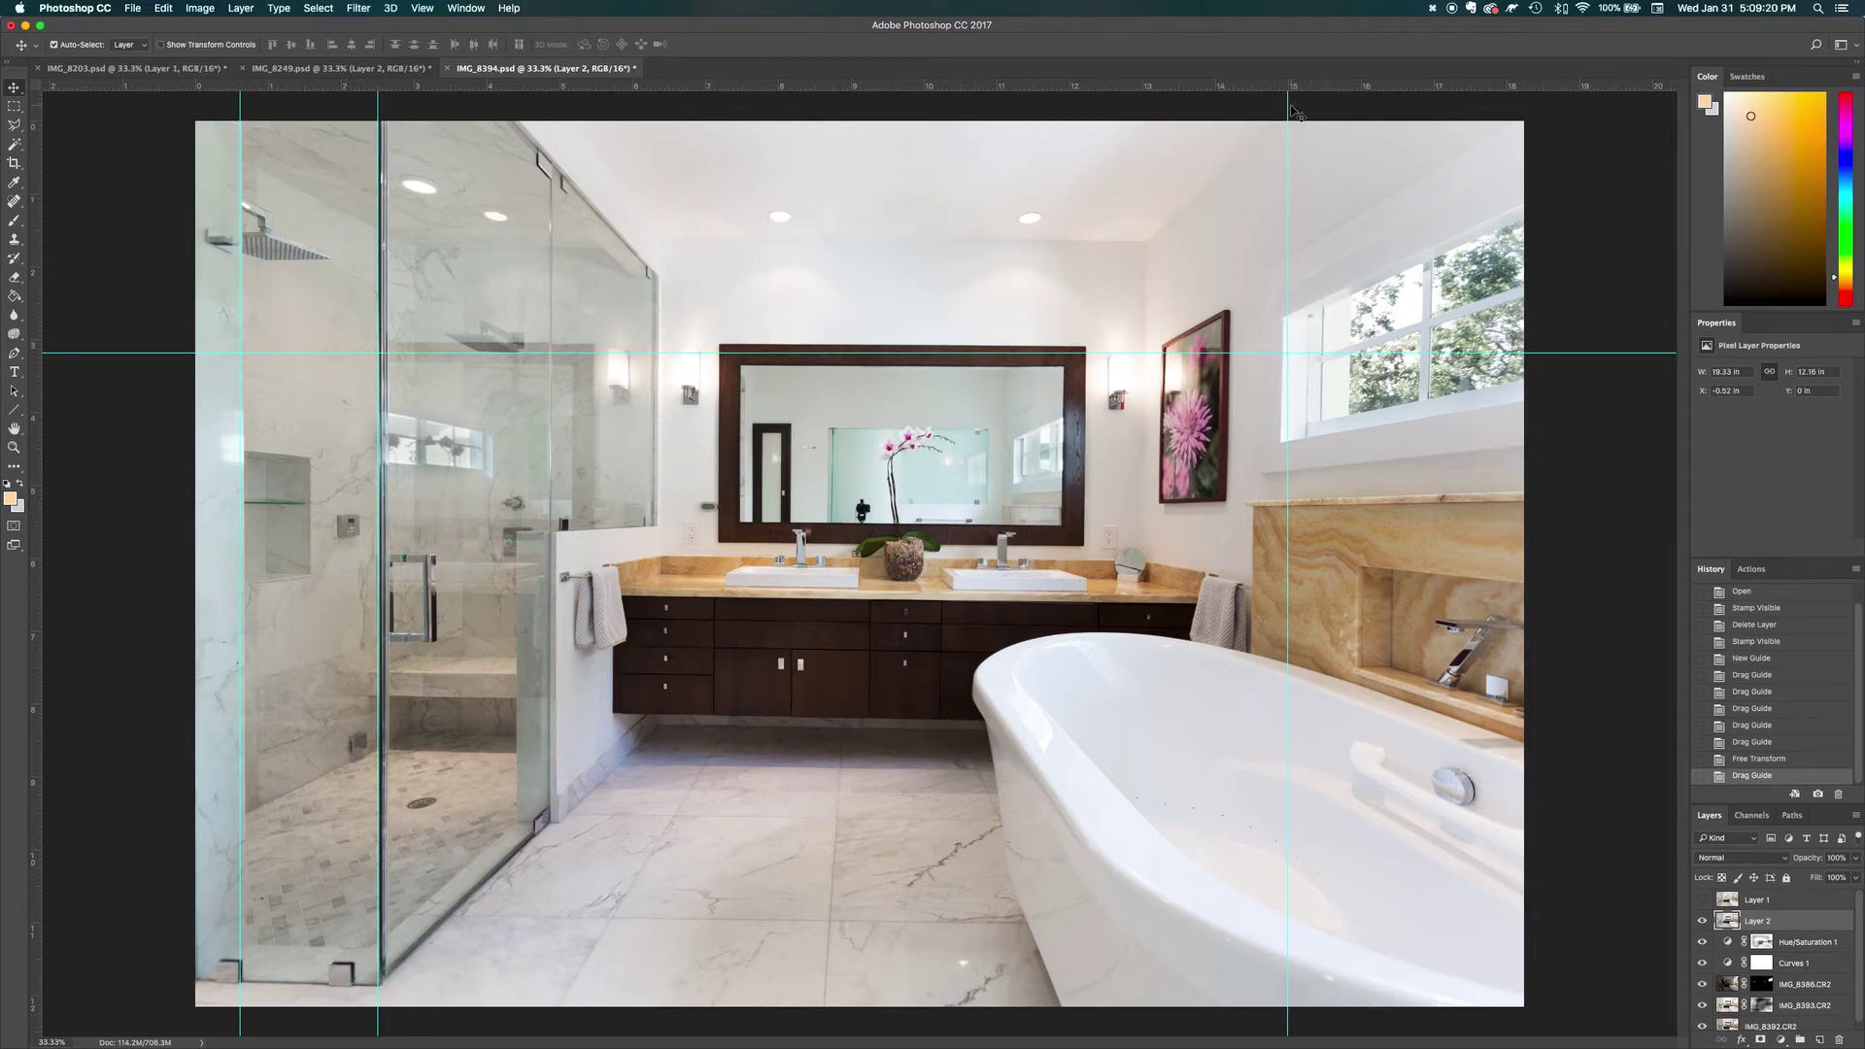
{"action": "left_click_drag", "start_coordinate": [1286, 106], "coordinate": [1284, 108]}
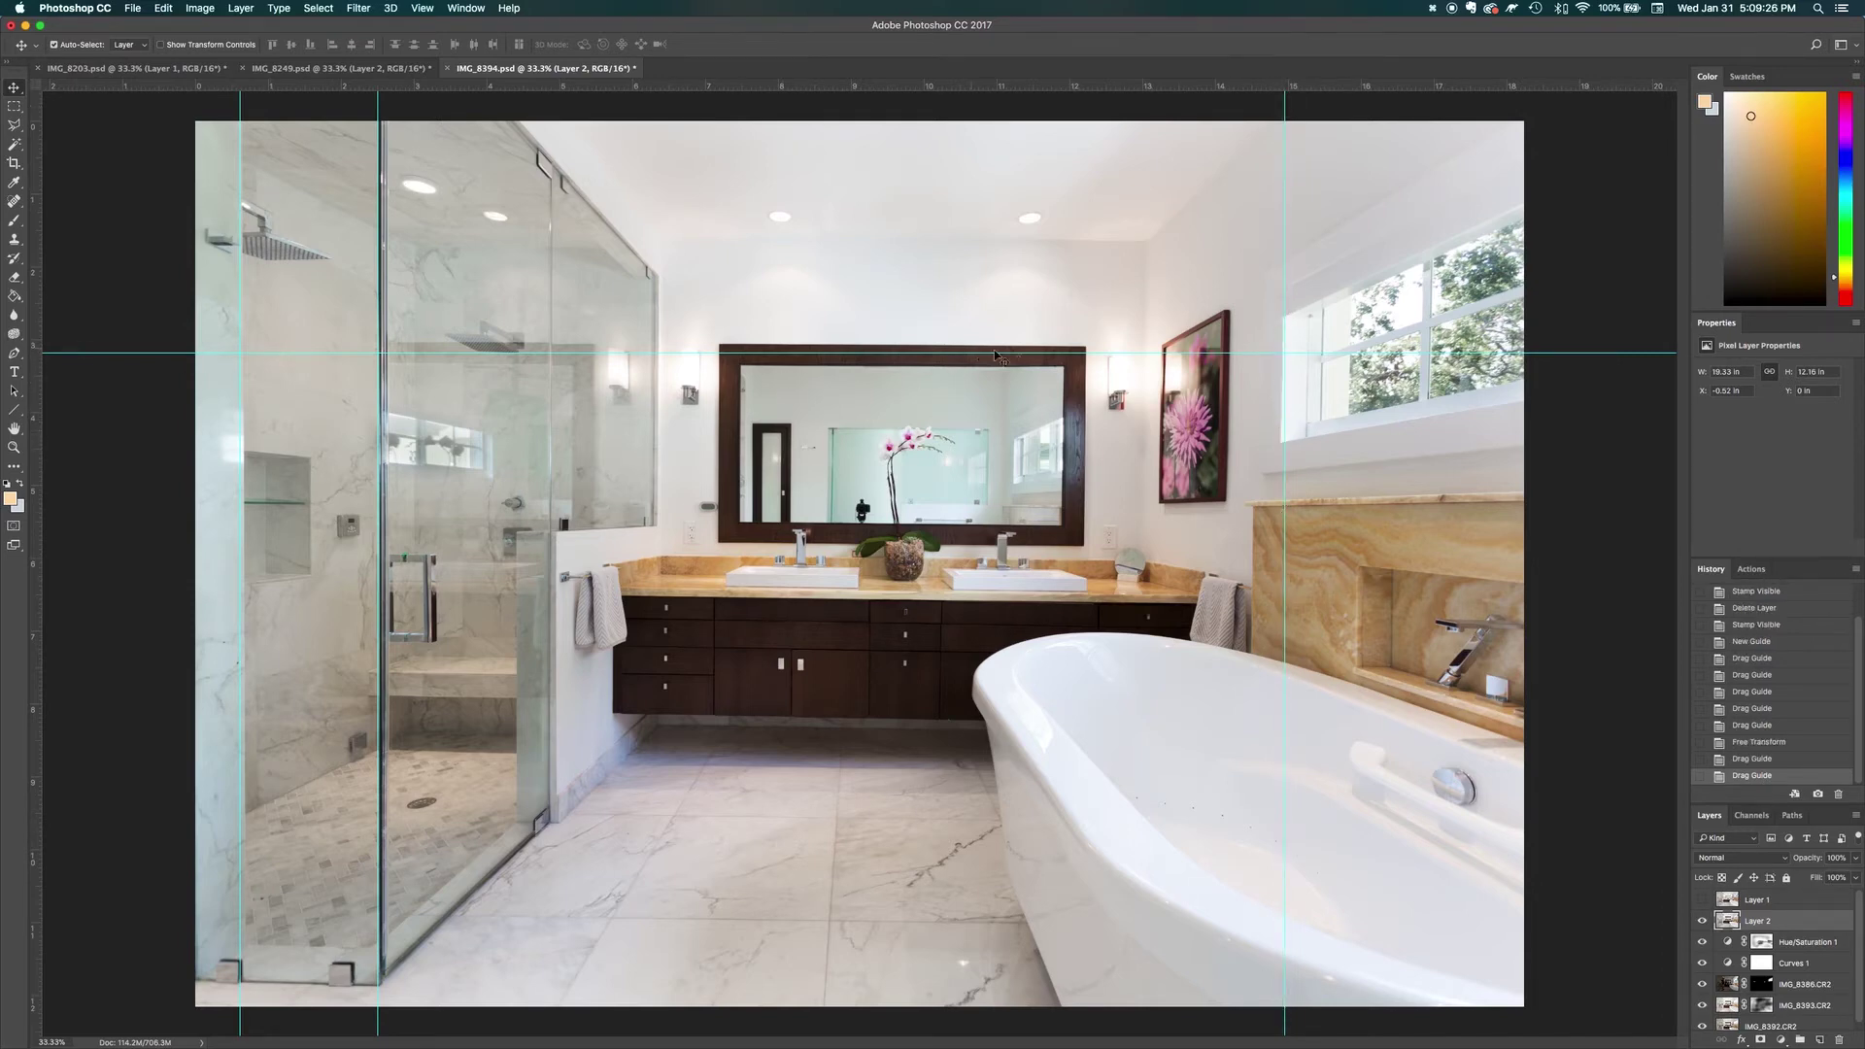
{"action": "left_click_drag", "start_coordinate": [1108, 353], "coordinate": [1109, 344]}
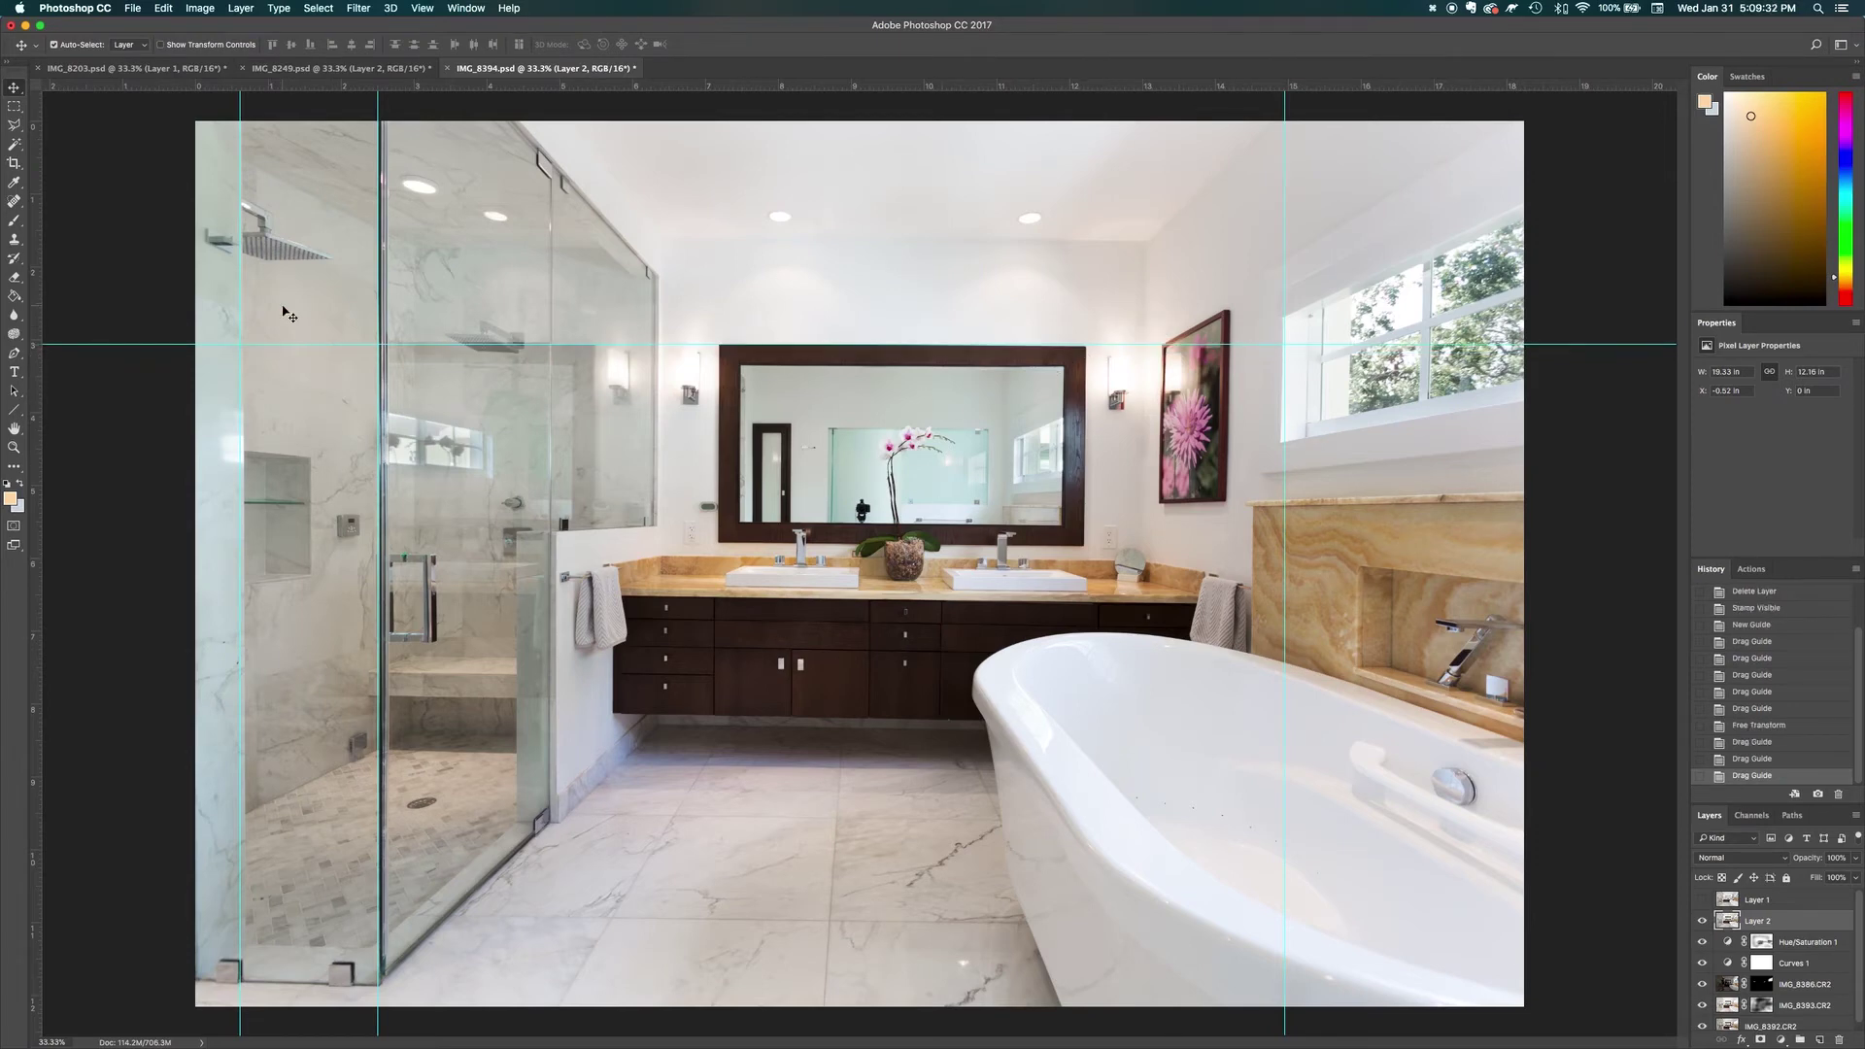
{"action": "left_click", "coordinate": [169, 8]}
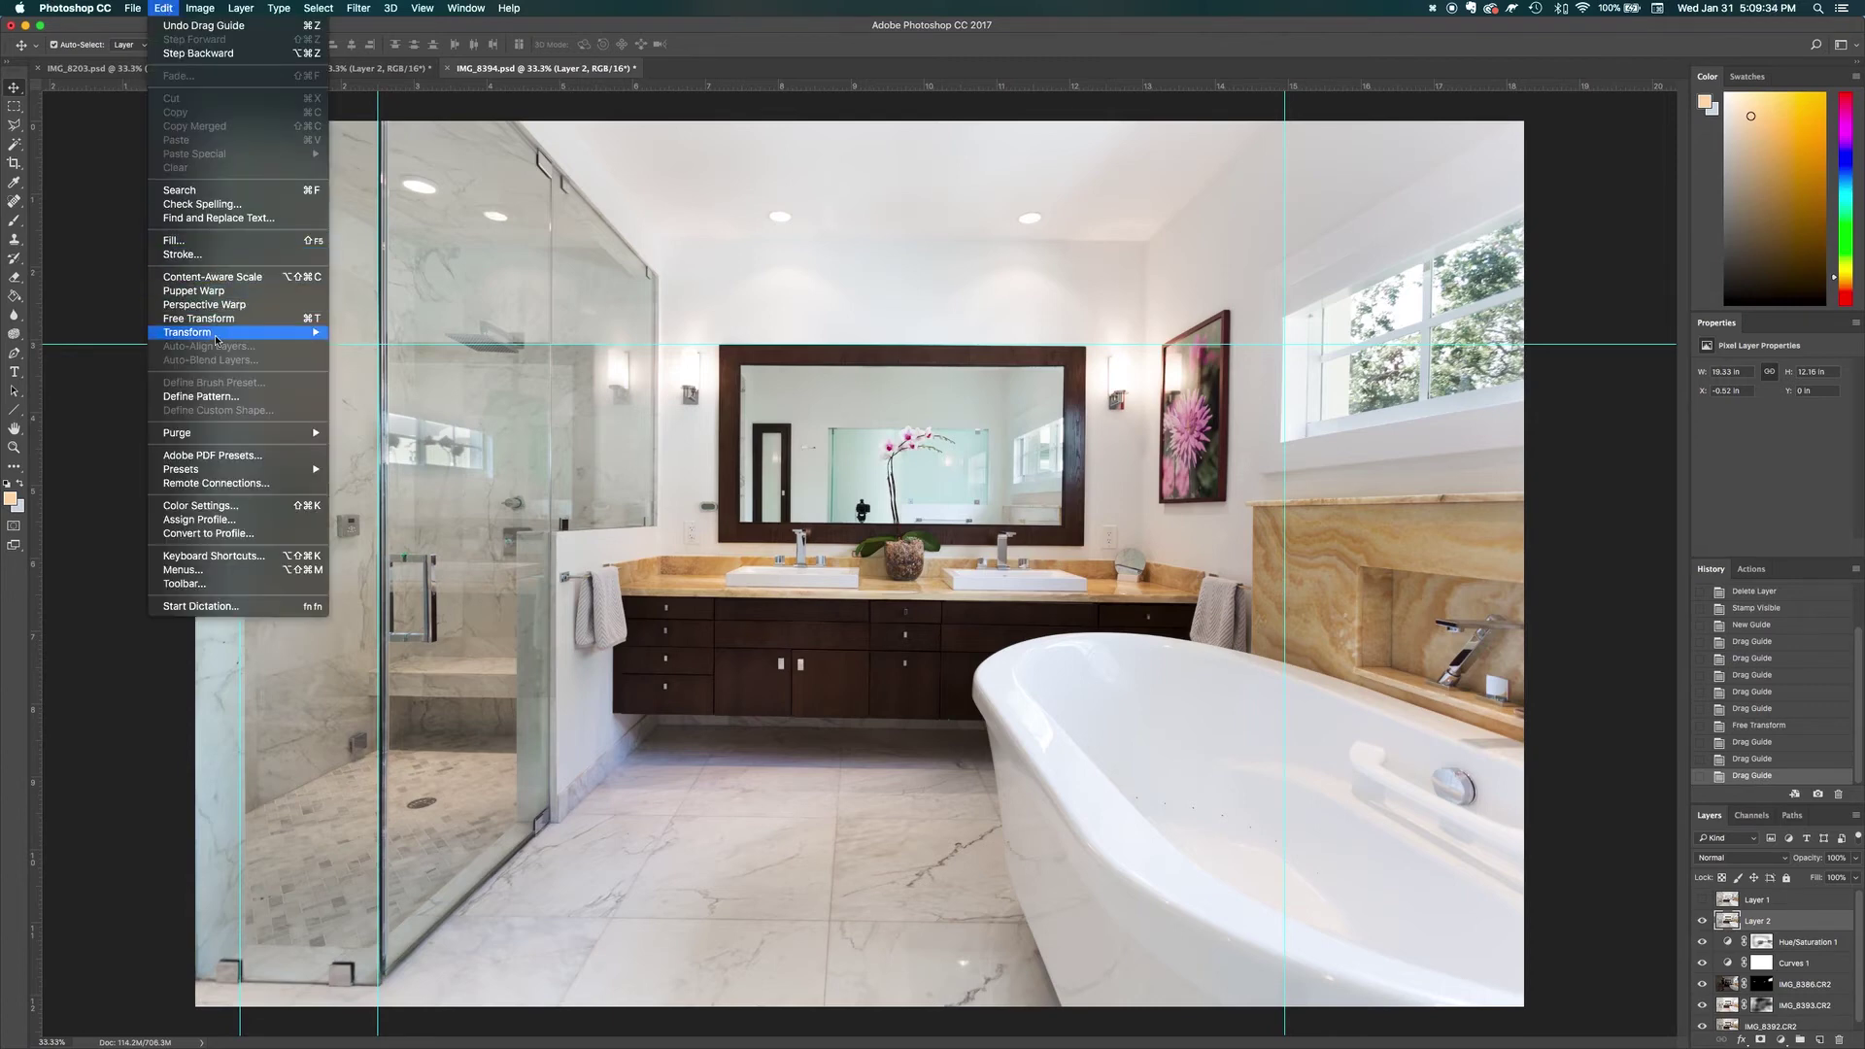
Step: Skew both bottom corners outward again, widening Layer 2 to 101.1% with a 0.67° skew
{"action": "mouse_move", "coordinate": [238, 332]}
{"action": "left_click", "coordinate": [397, 384]}
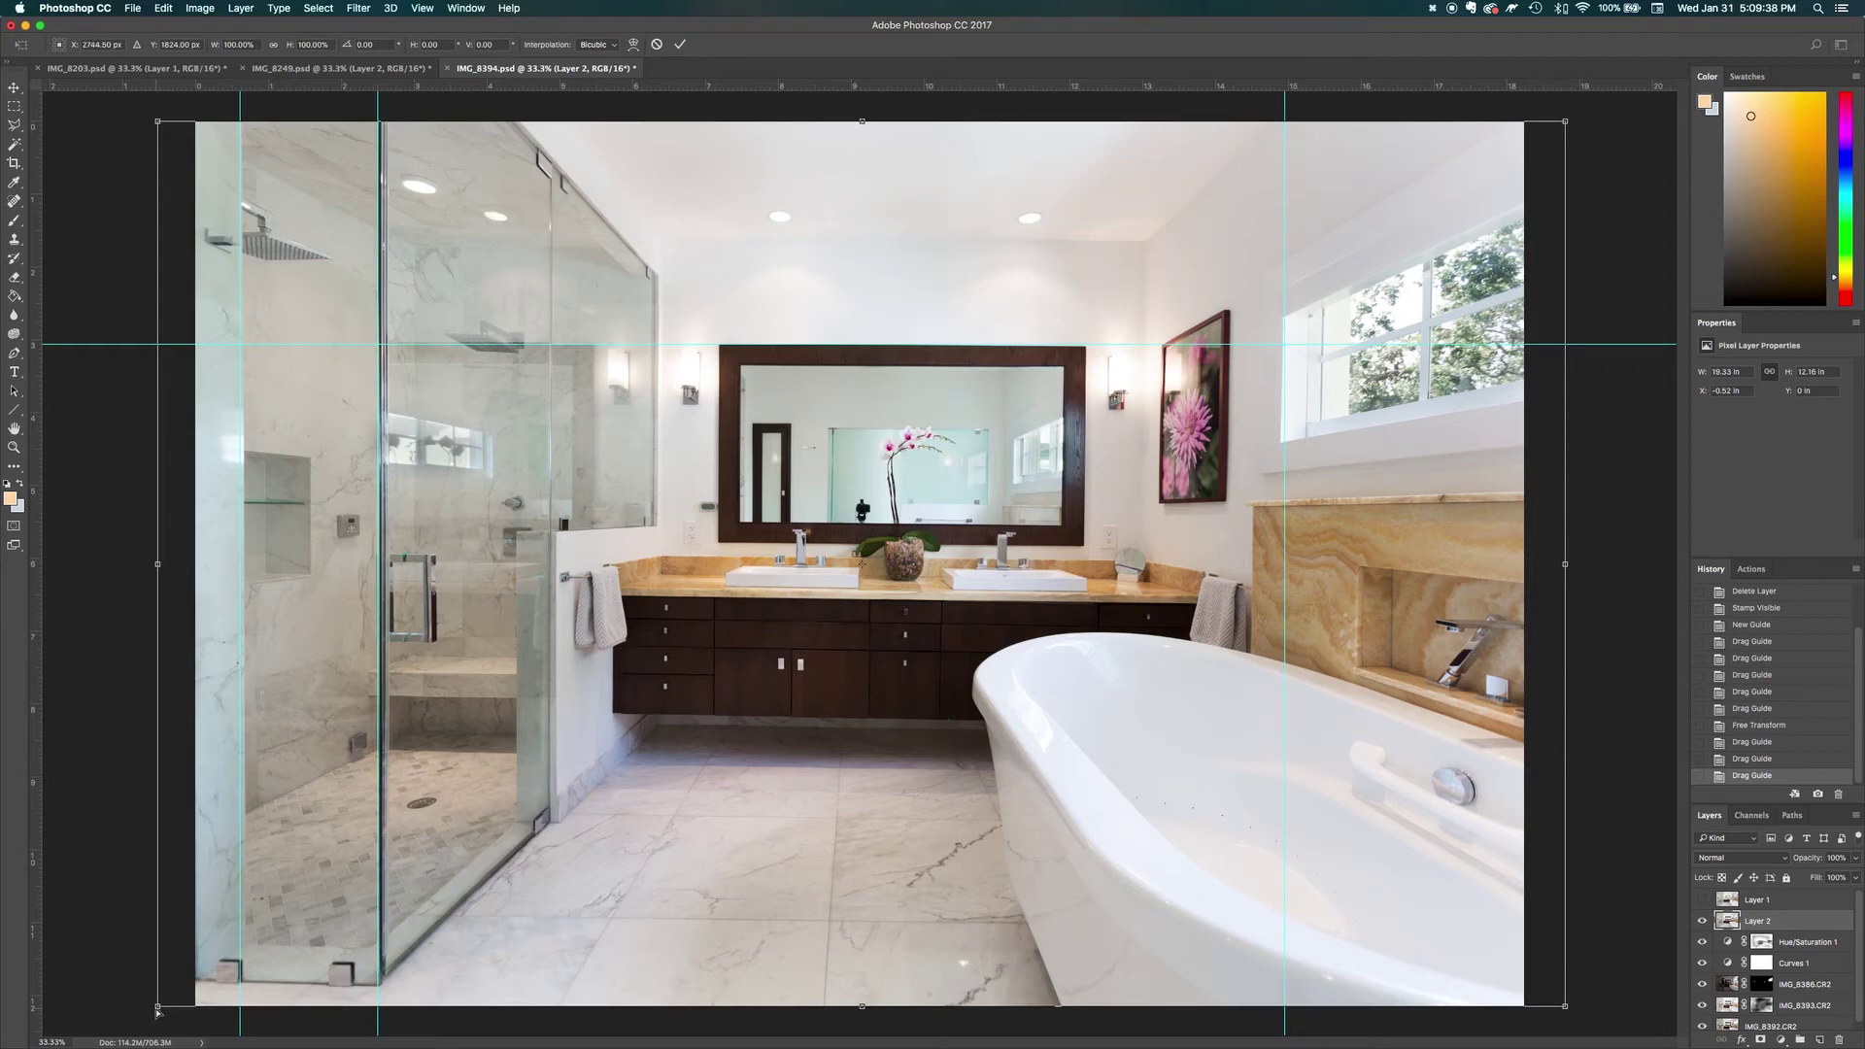
{"action": "left_click_drag", "start_coordinate": [153, 1012], "coordinate": [153, 1011]}
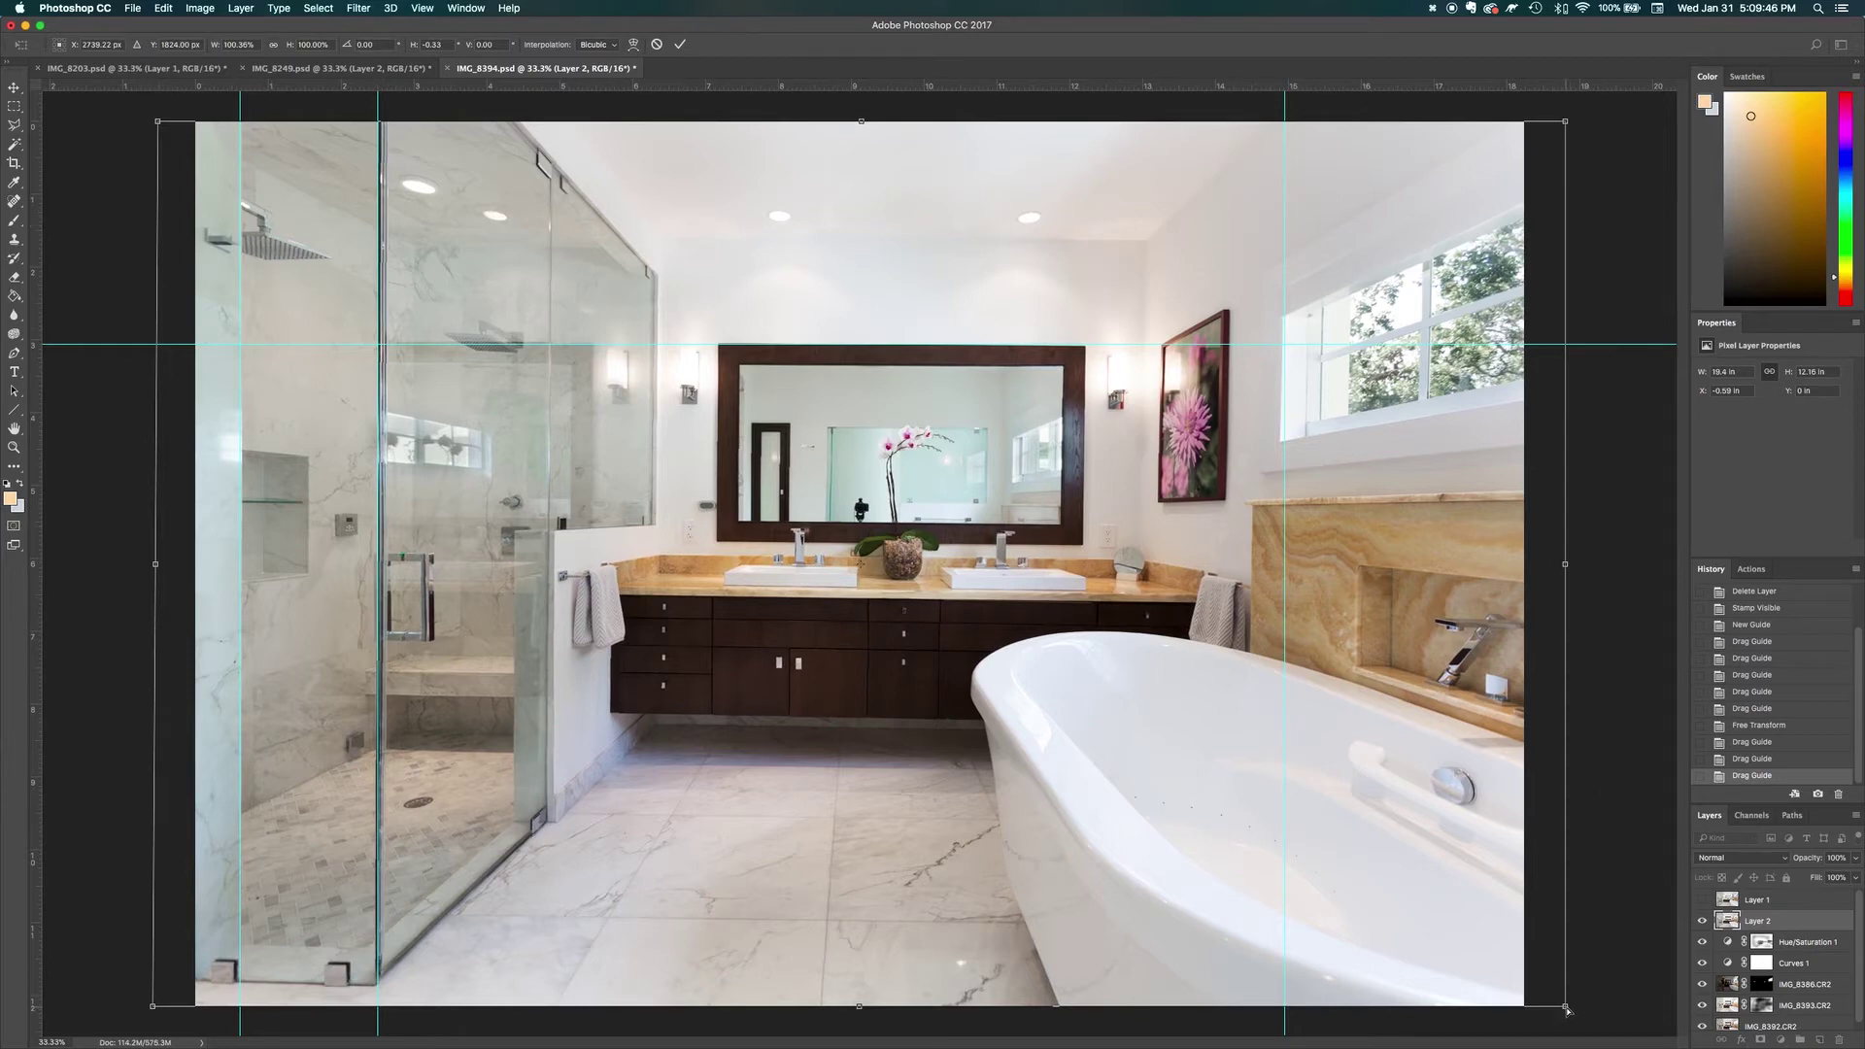
{"action": "left_click_drag", "start_coordinate": [1568, 1013], "coordinate": [1576, 1011]}
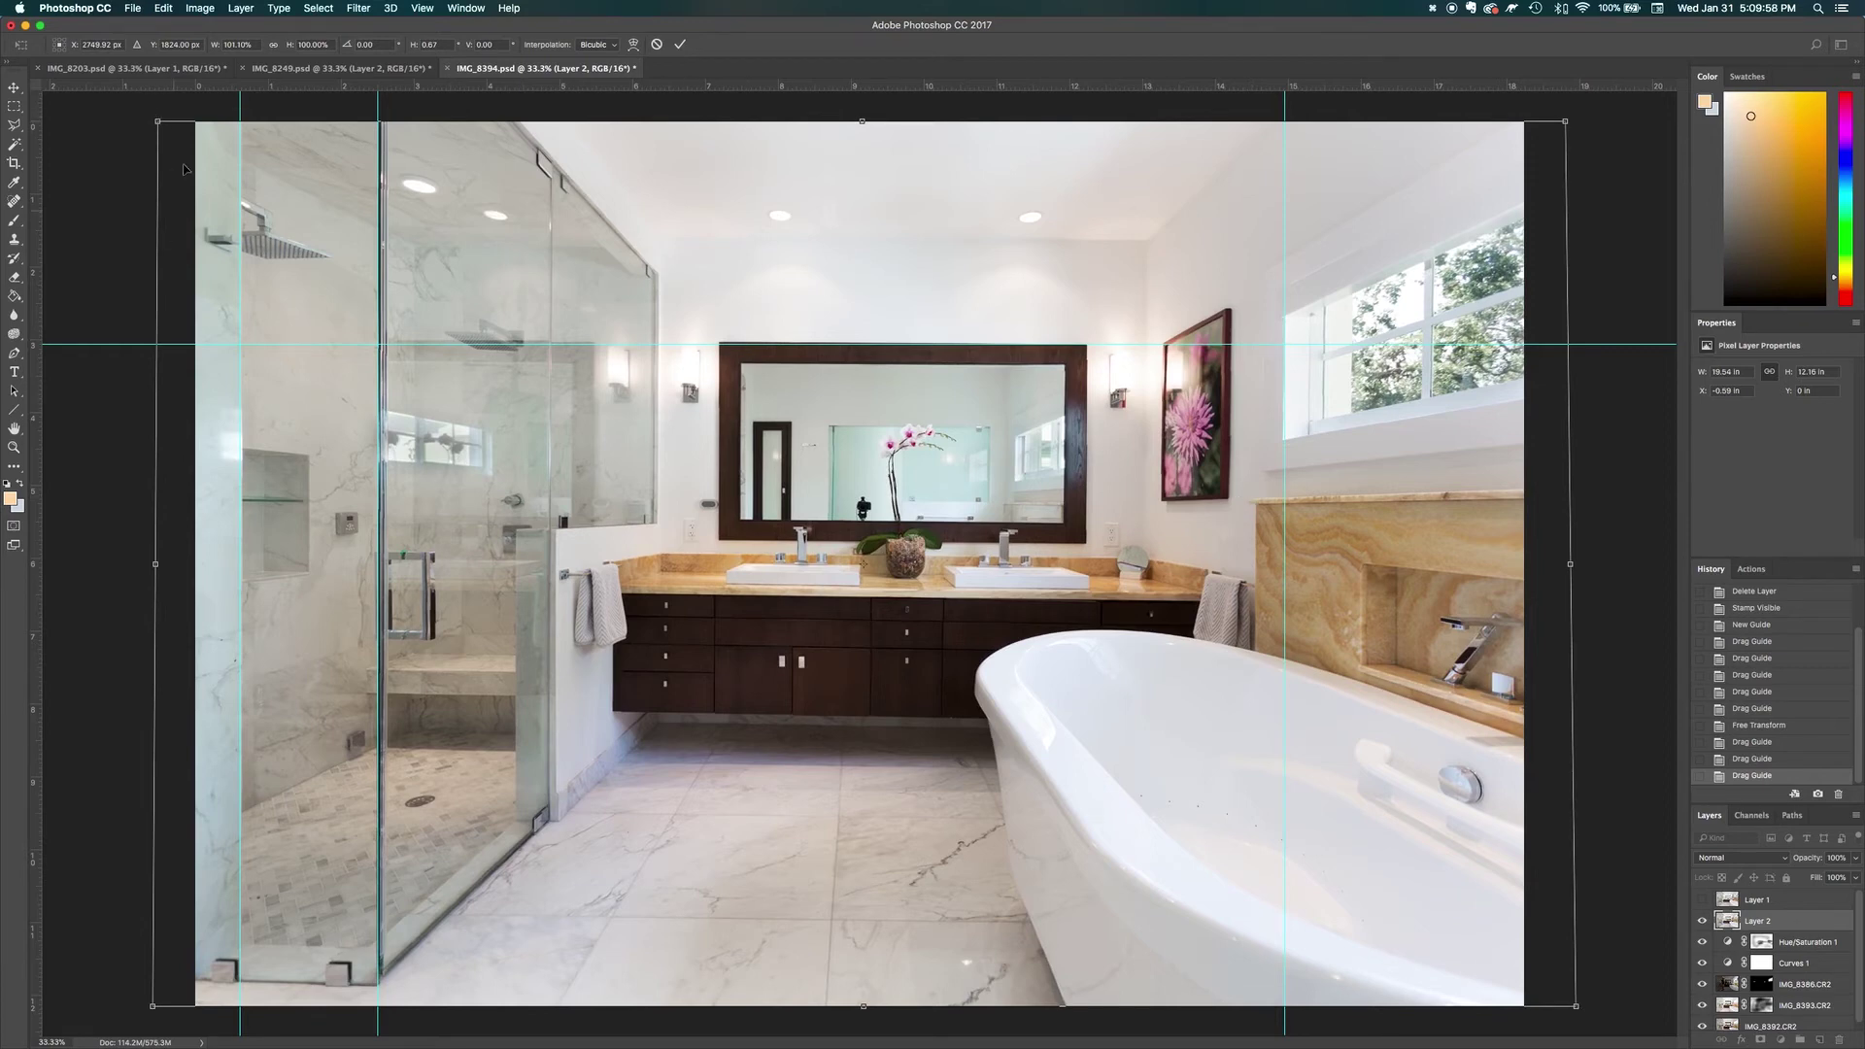
{"action": "key", "text": "Return"}
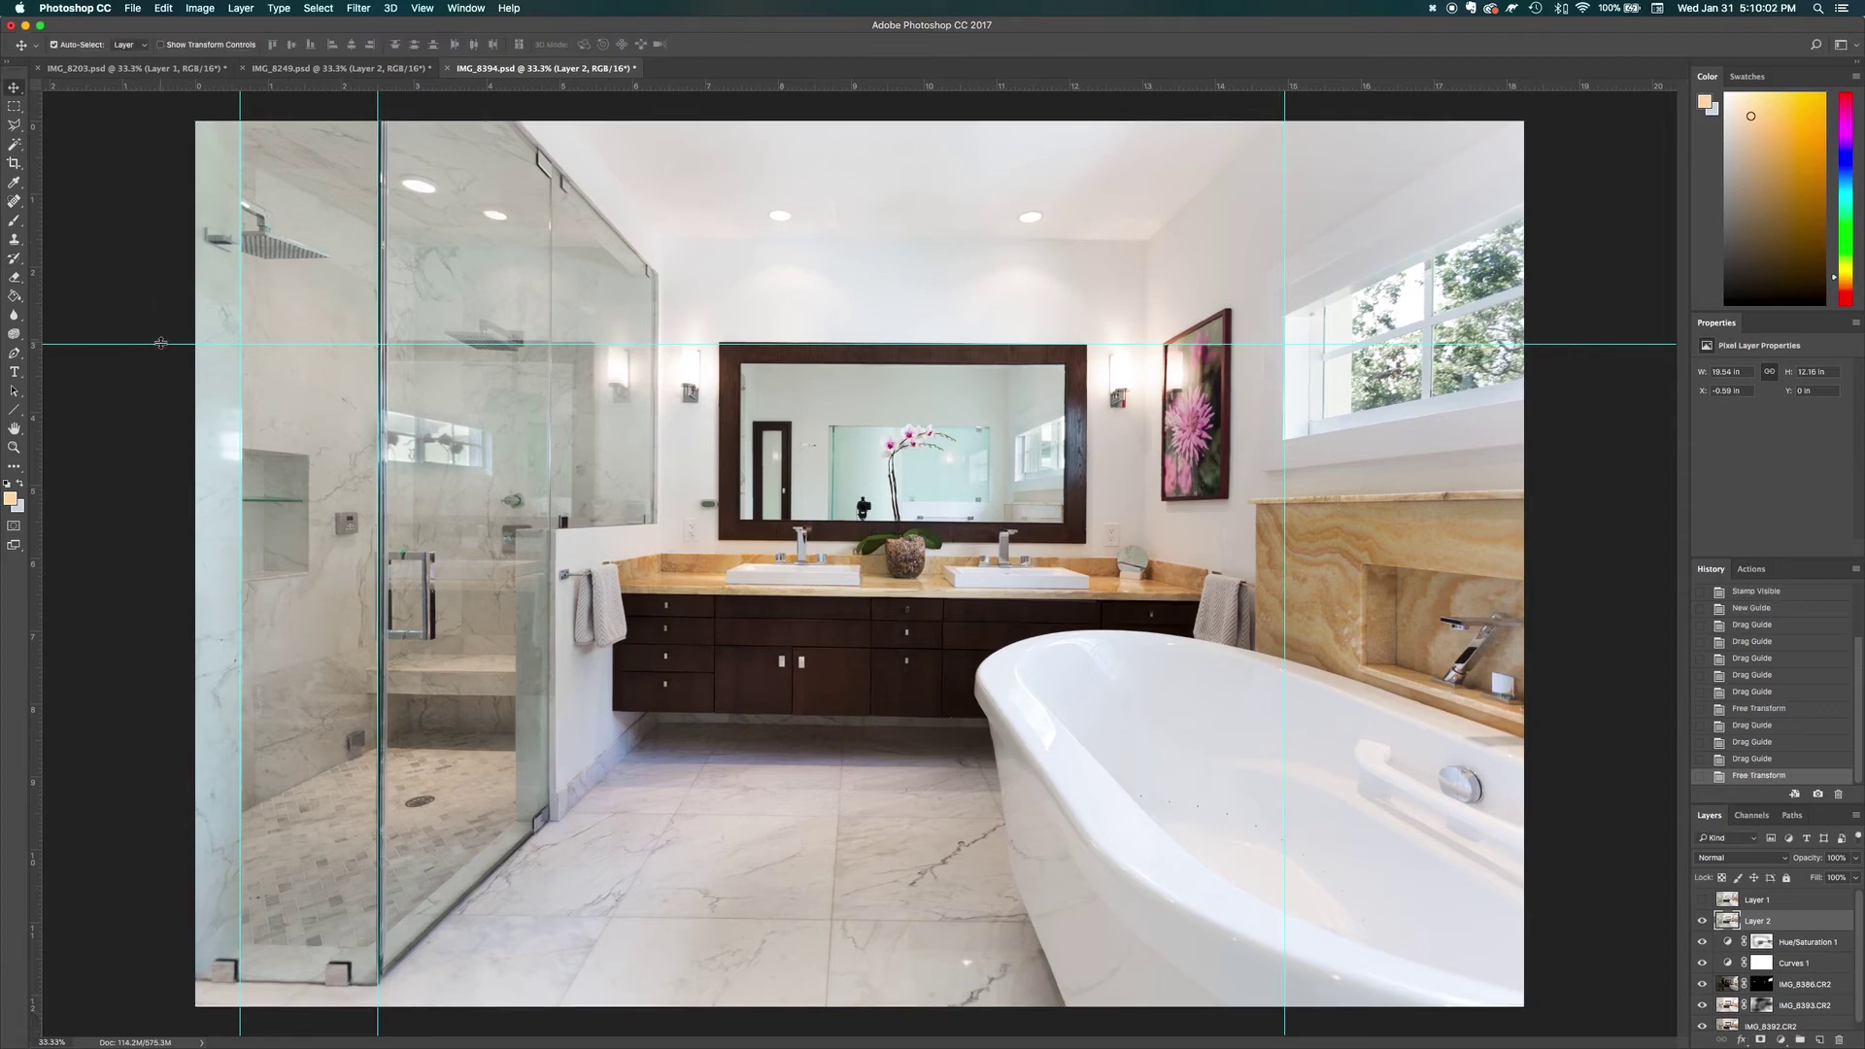
Step: Distort the photo's right corners so the mirror top runs level, then hide the guides
{"action": "left_click_drag", "start_coordinate": [158, 345], "coordinate": [161, 342]}
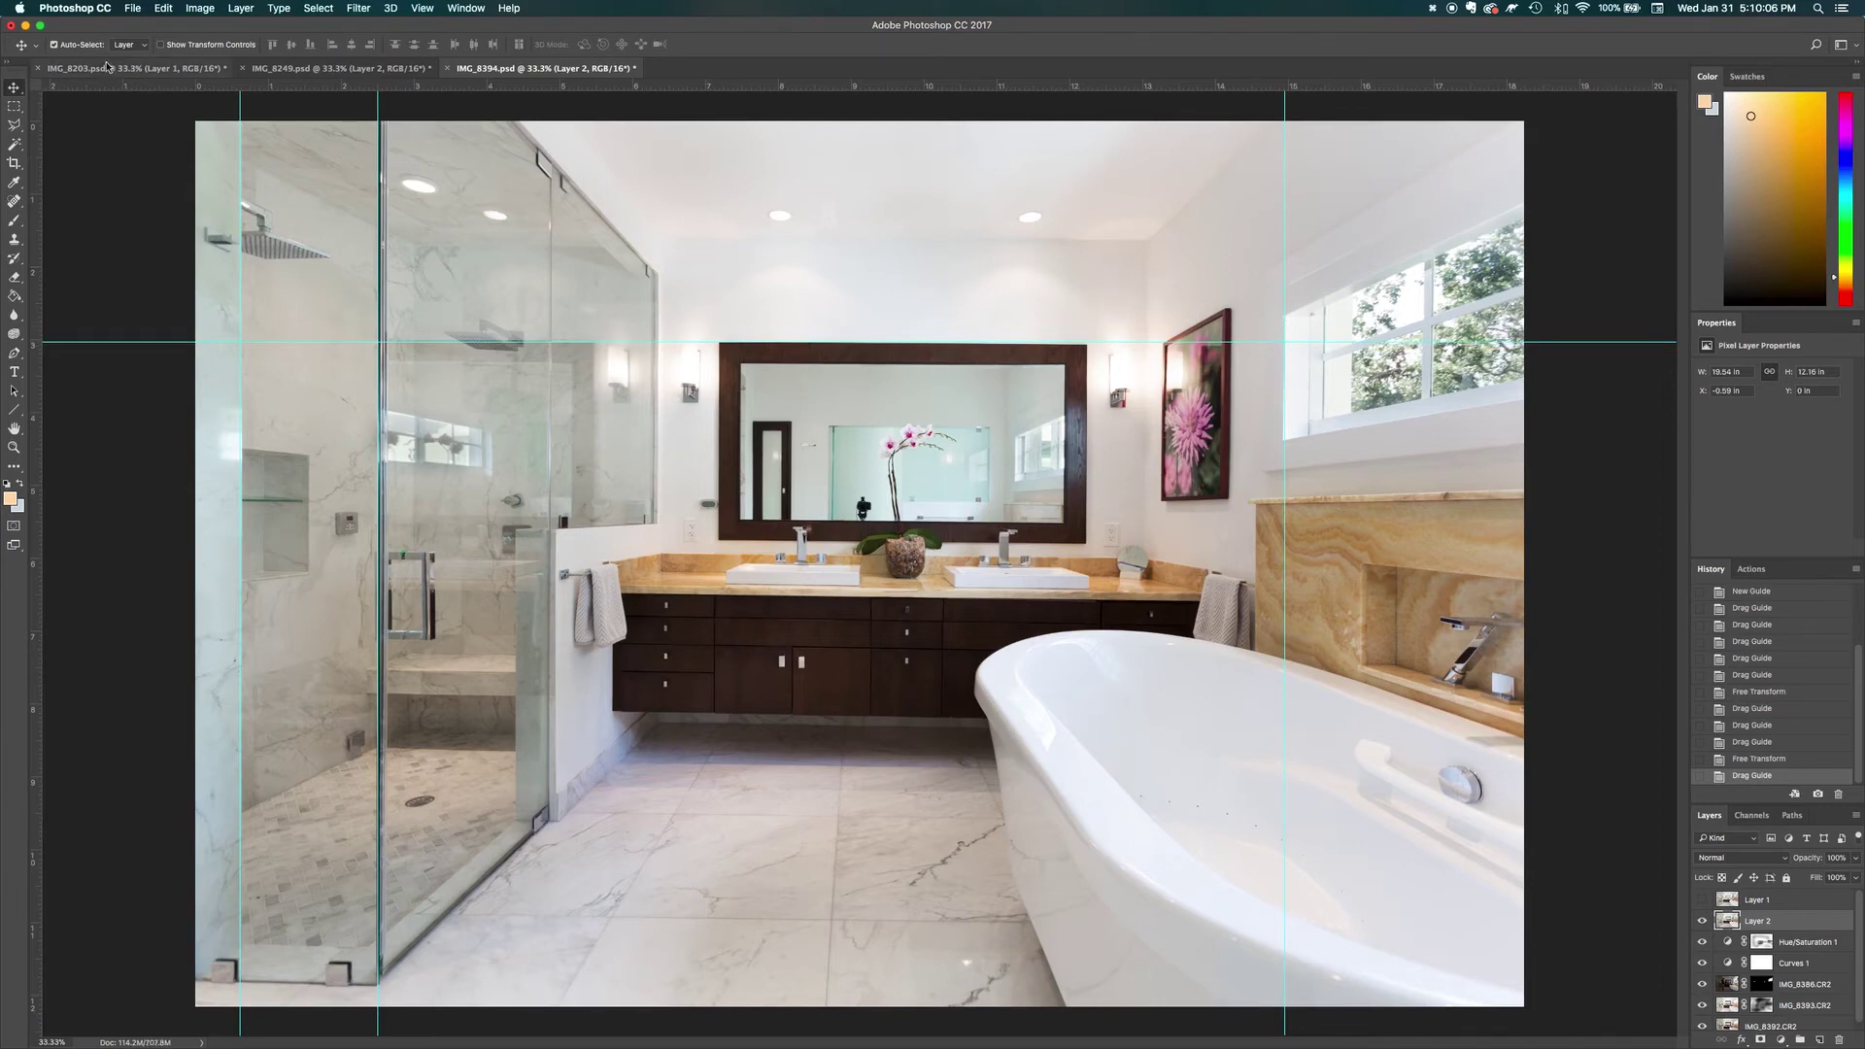
{"action": "left_click", "coordinate": [161, 9]}
{"action": "mouse_move", "coordinate": [243, 333]}
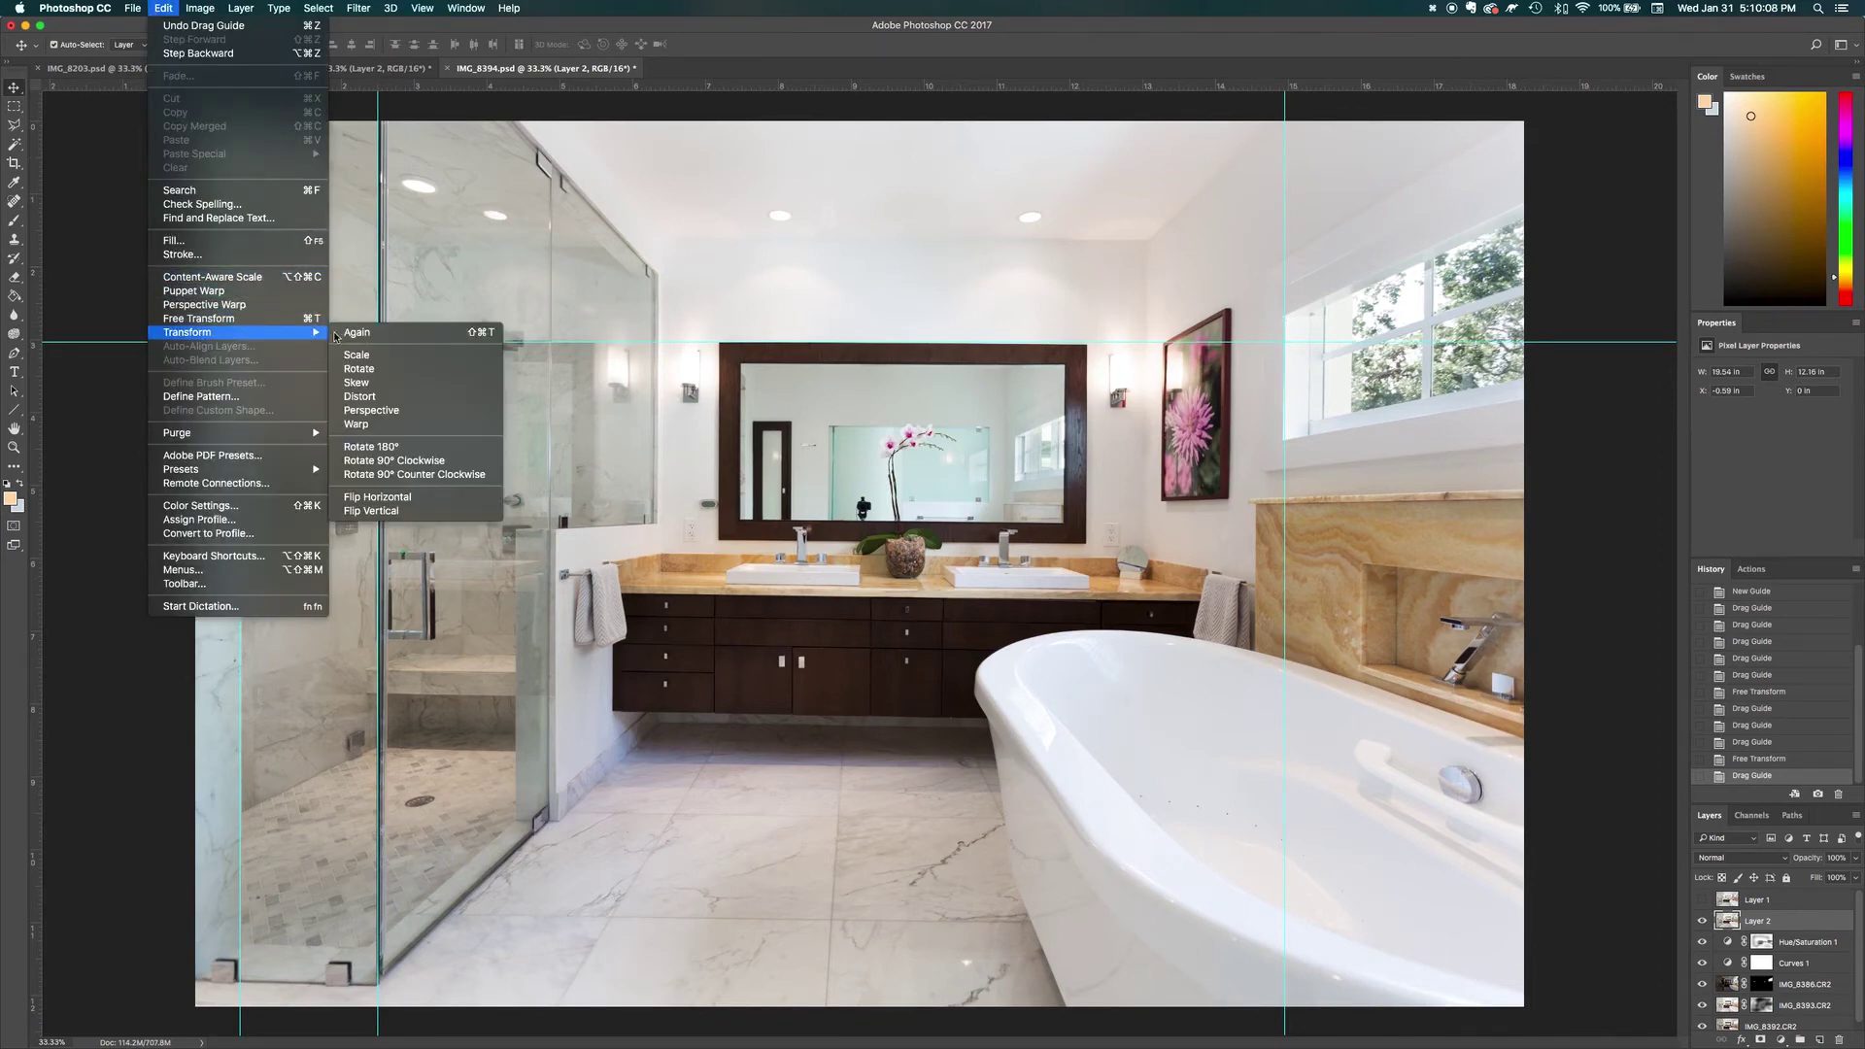
{"action": "left_click", "coordinate": [403, 394]}
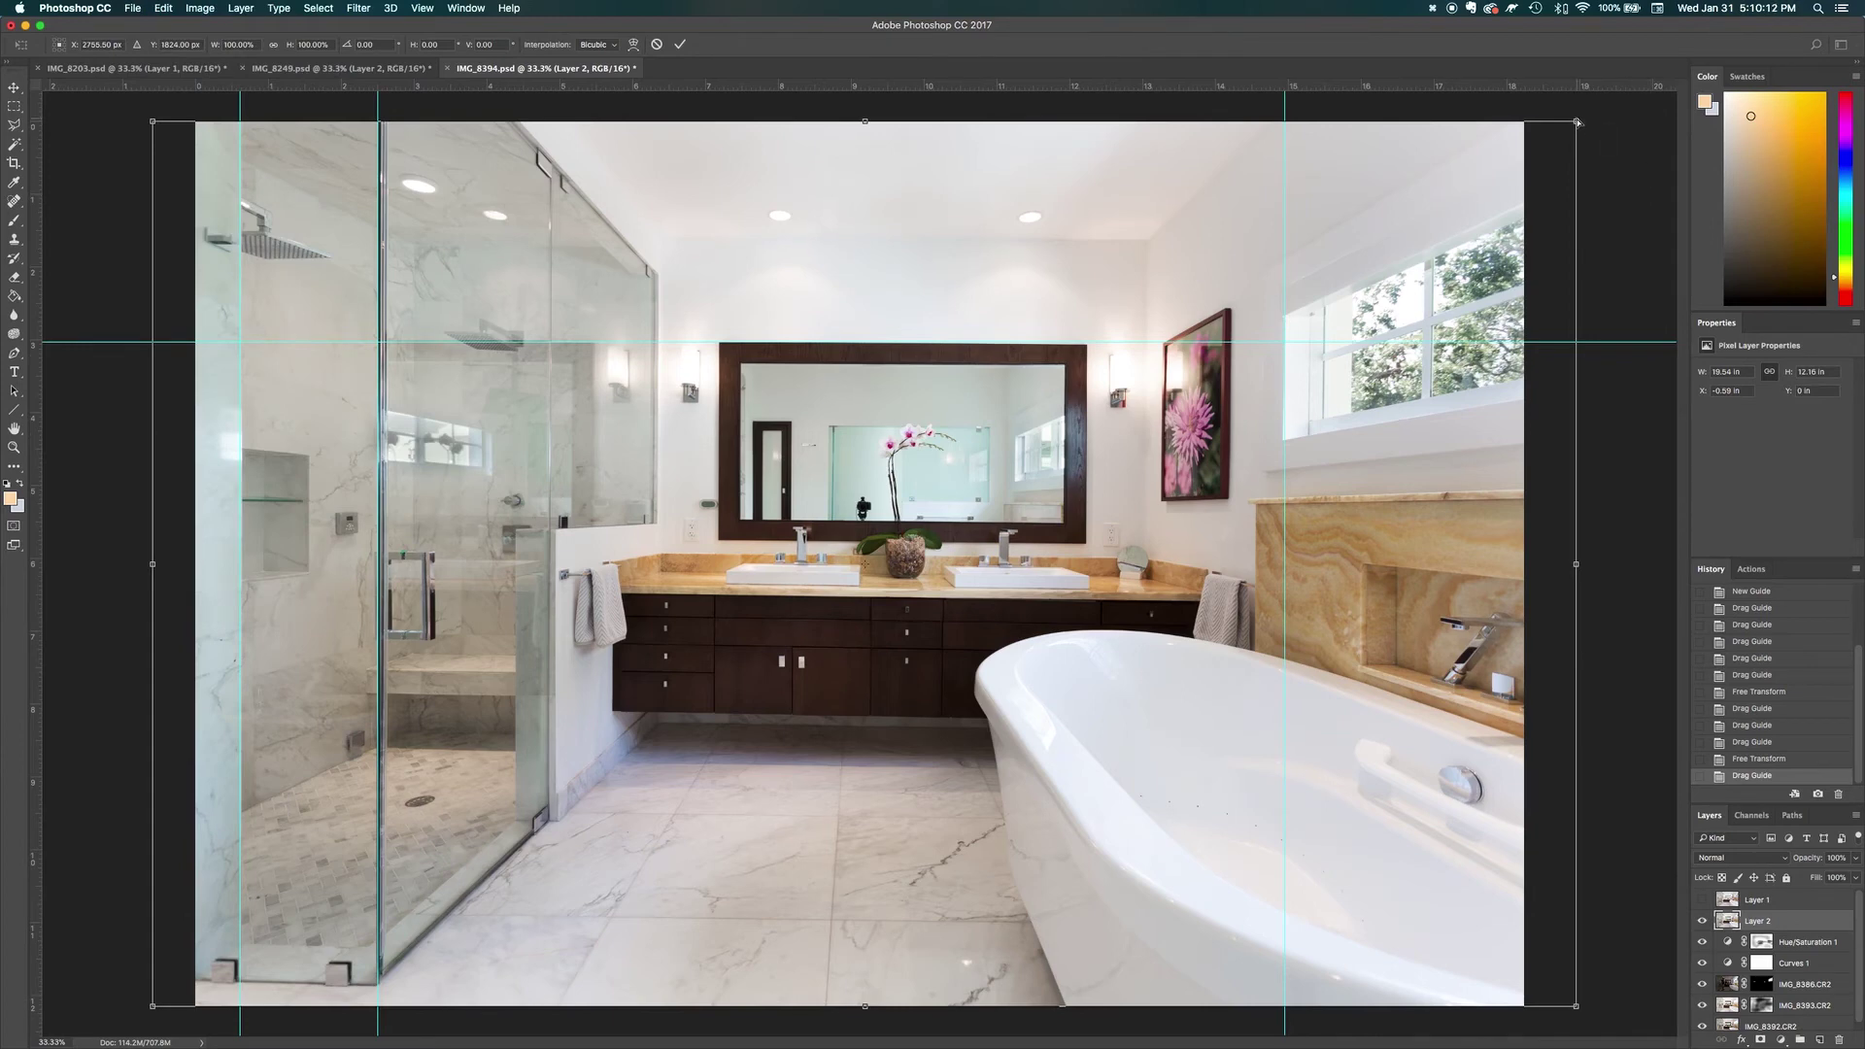
{"action": "left_click_drag", "start_coordinate": [1578, 122], "coordinate": [1577, 117]}
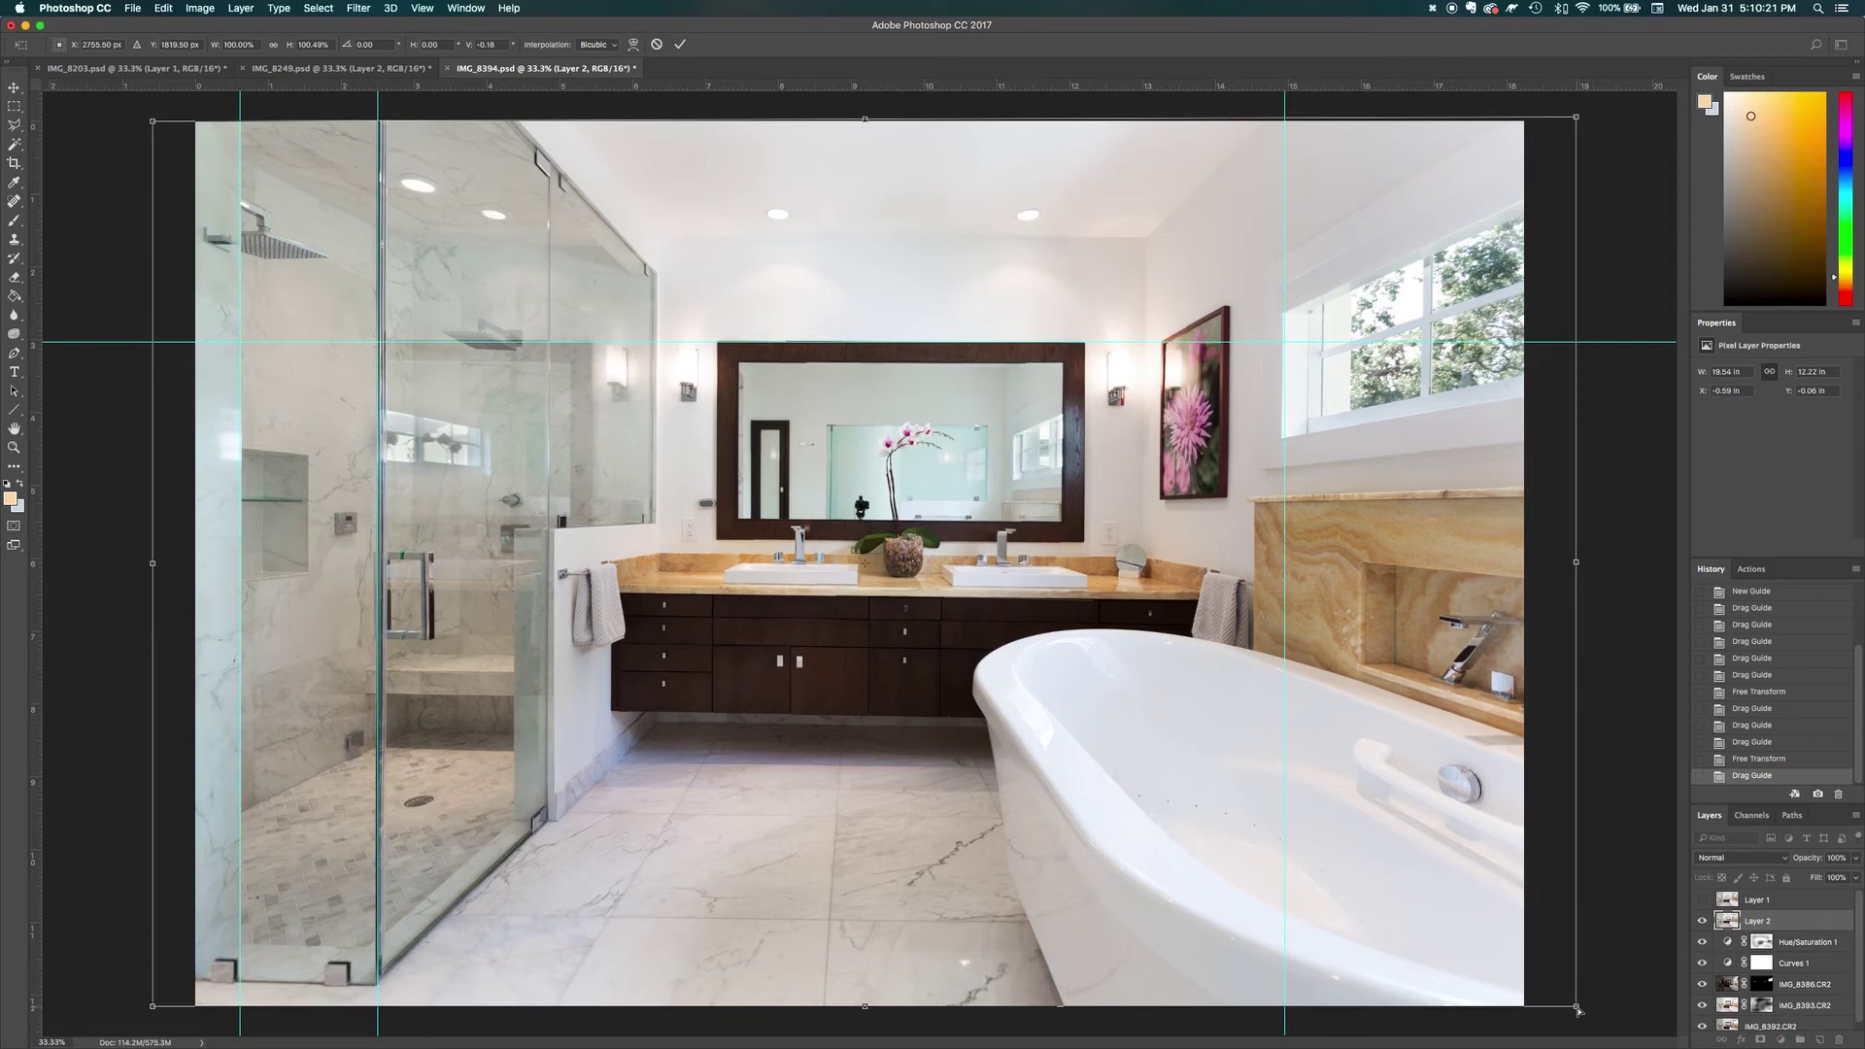
{"action": "left_click_drag", "start_coordinate": [1579, 1012], "coordinate": [1583, 1010]}
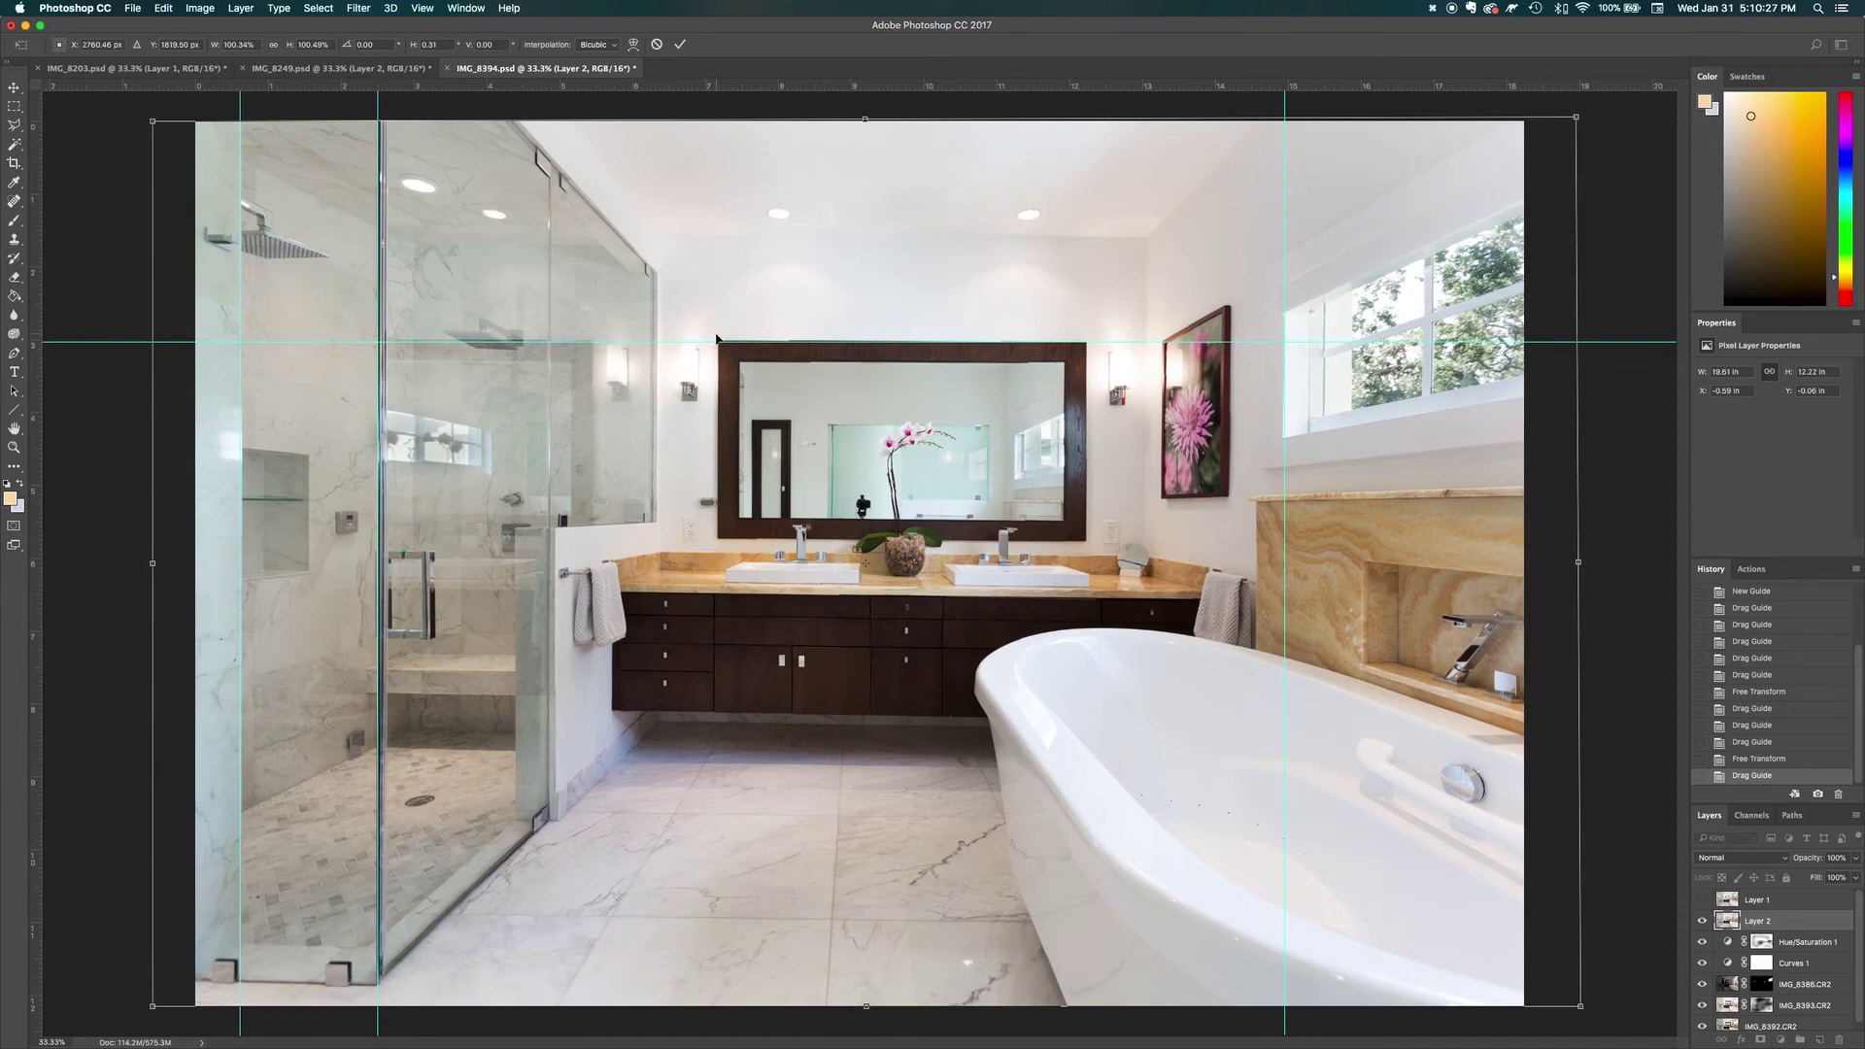
{"action": "key", "text": "Return"}
{"action": "key", "text": "super+semicolon"}
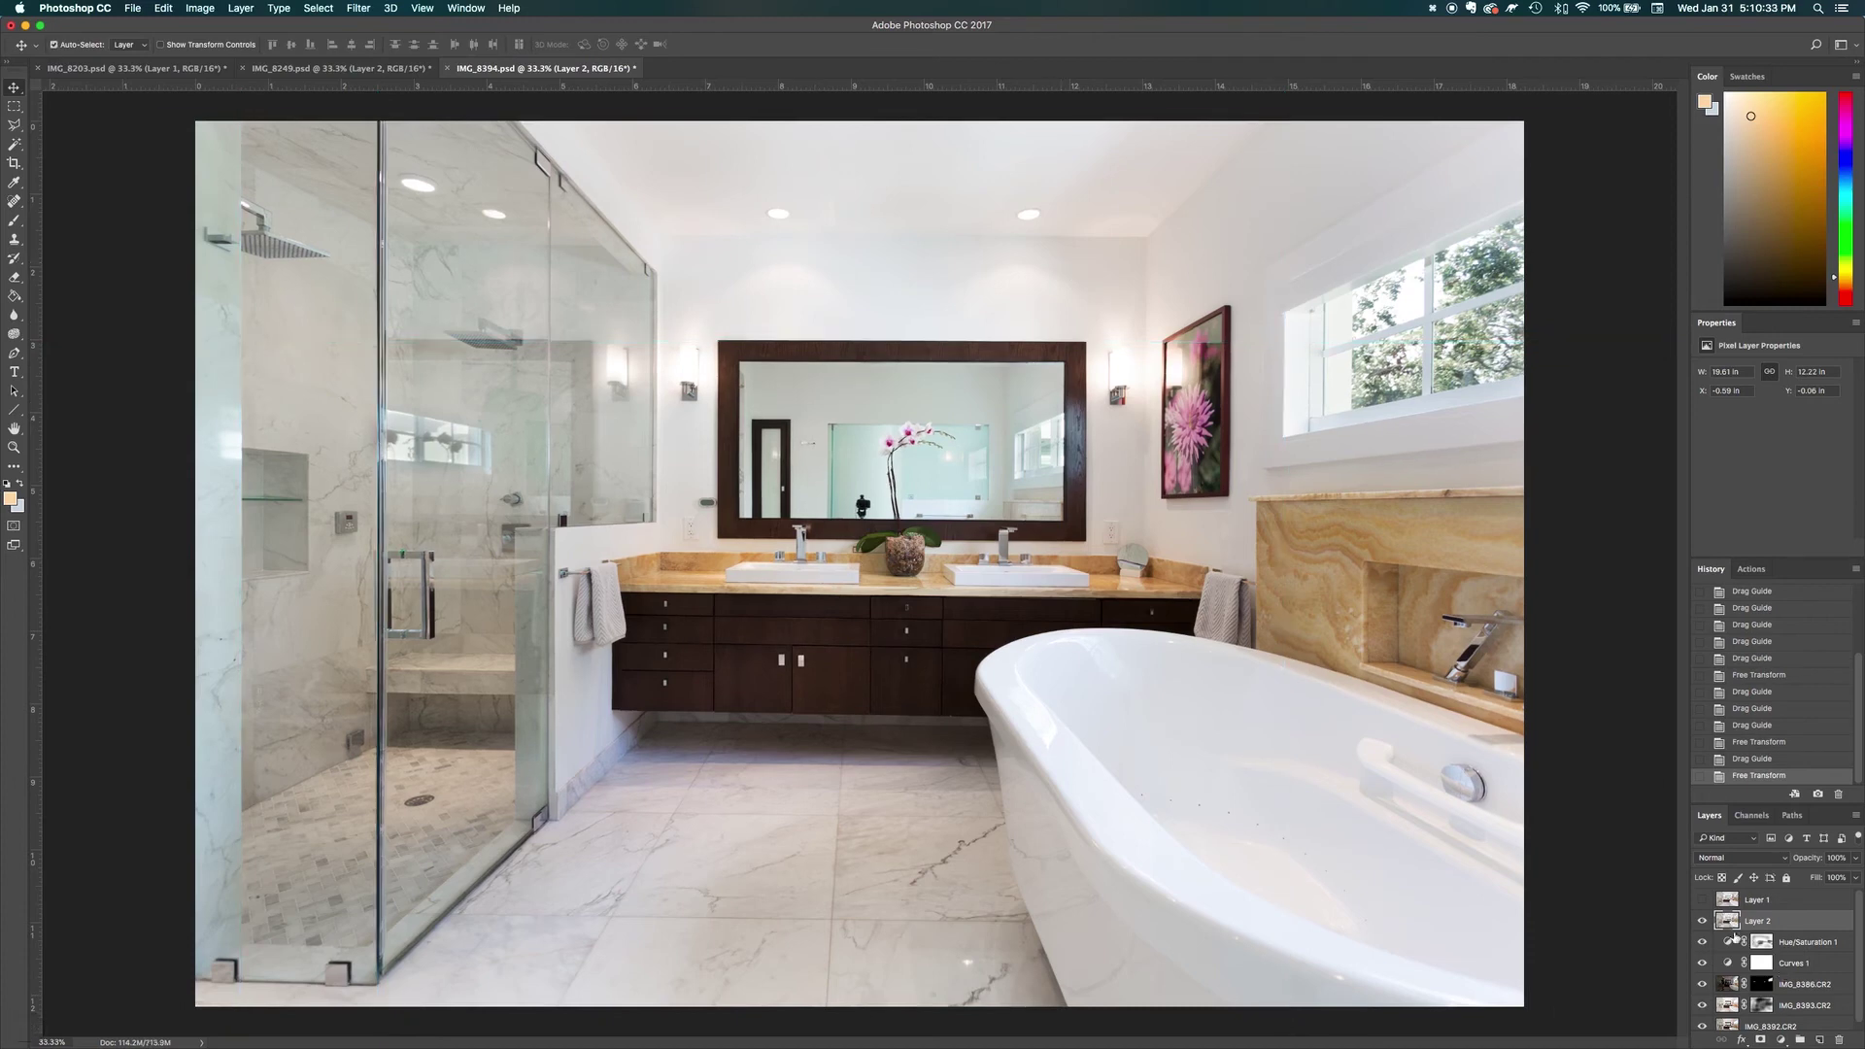
{"action": "left_click", "coordinate": [1701, 923]}
{"action": "left_click", "coordinate": [1701, 923]}
{"action": "left_click", "coordinate": [1701, 923]}
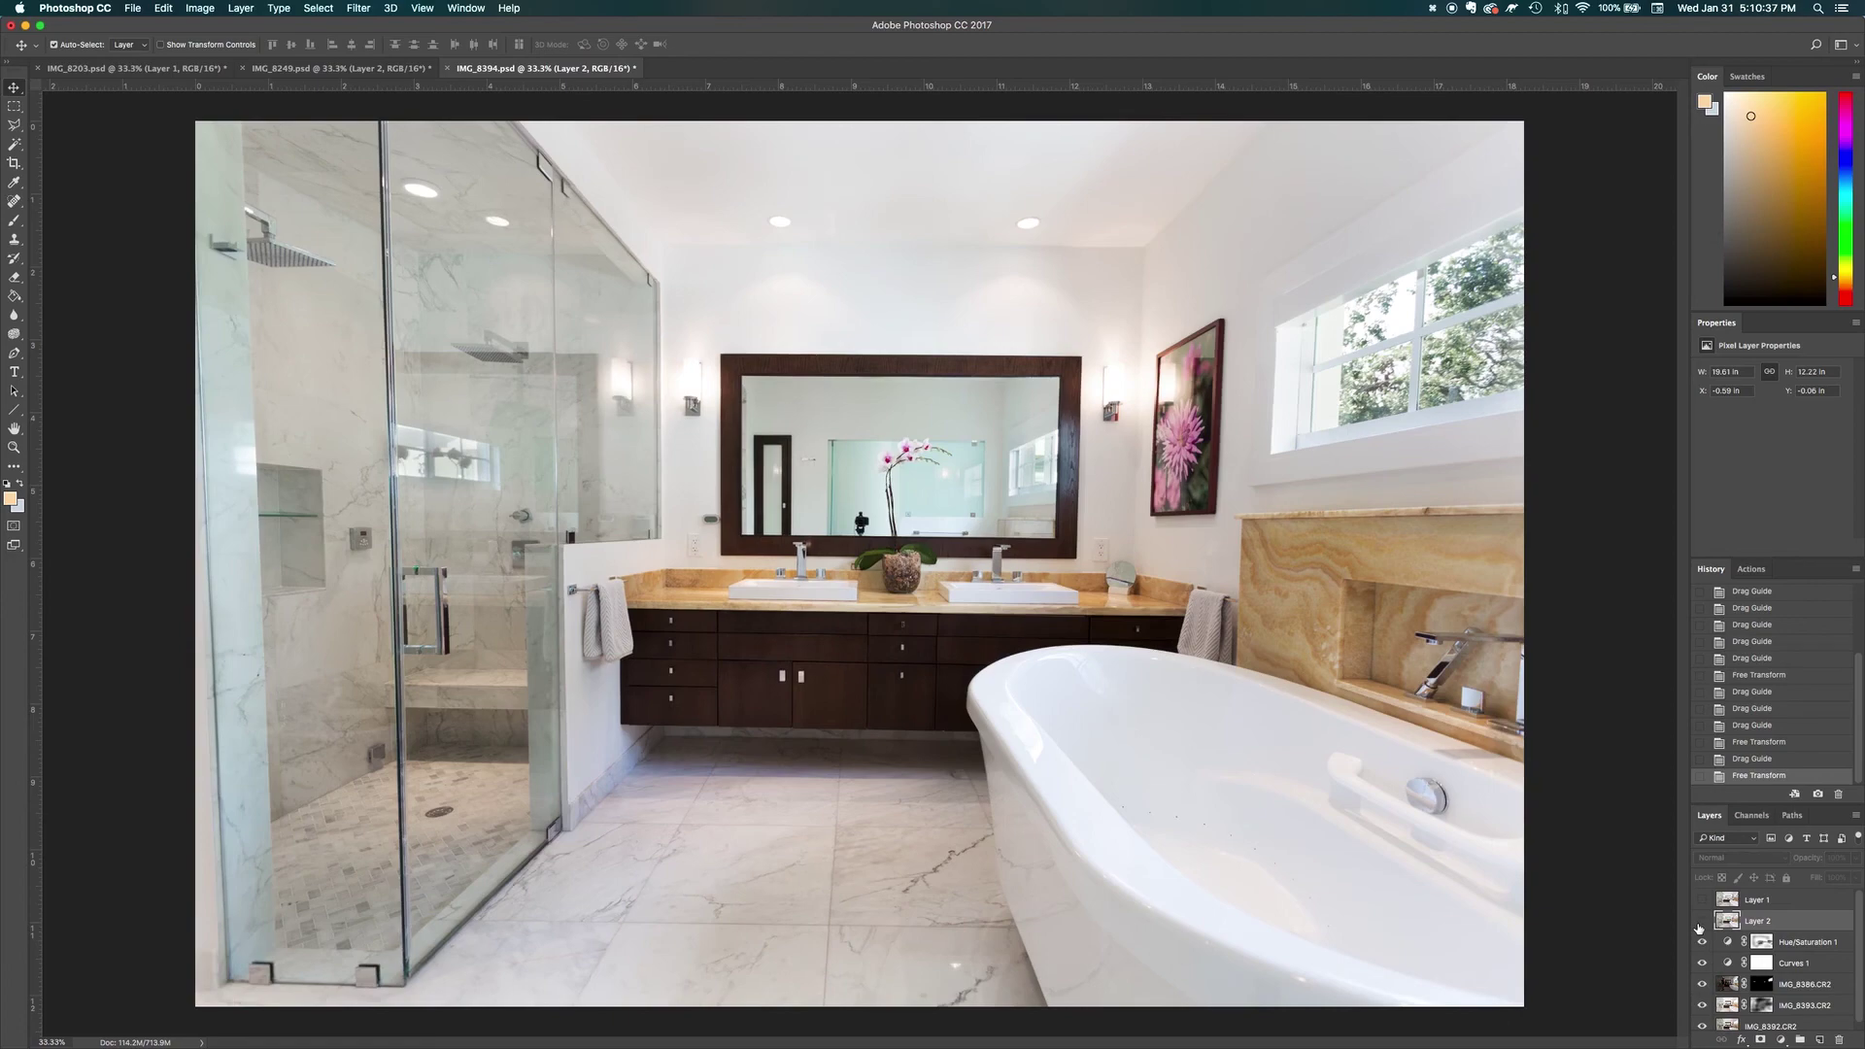
{"action": "left_click", "coordinate": [1701, 923]}
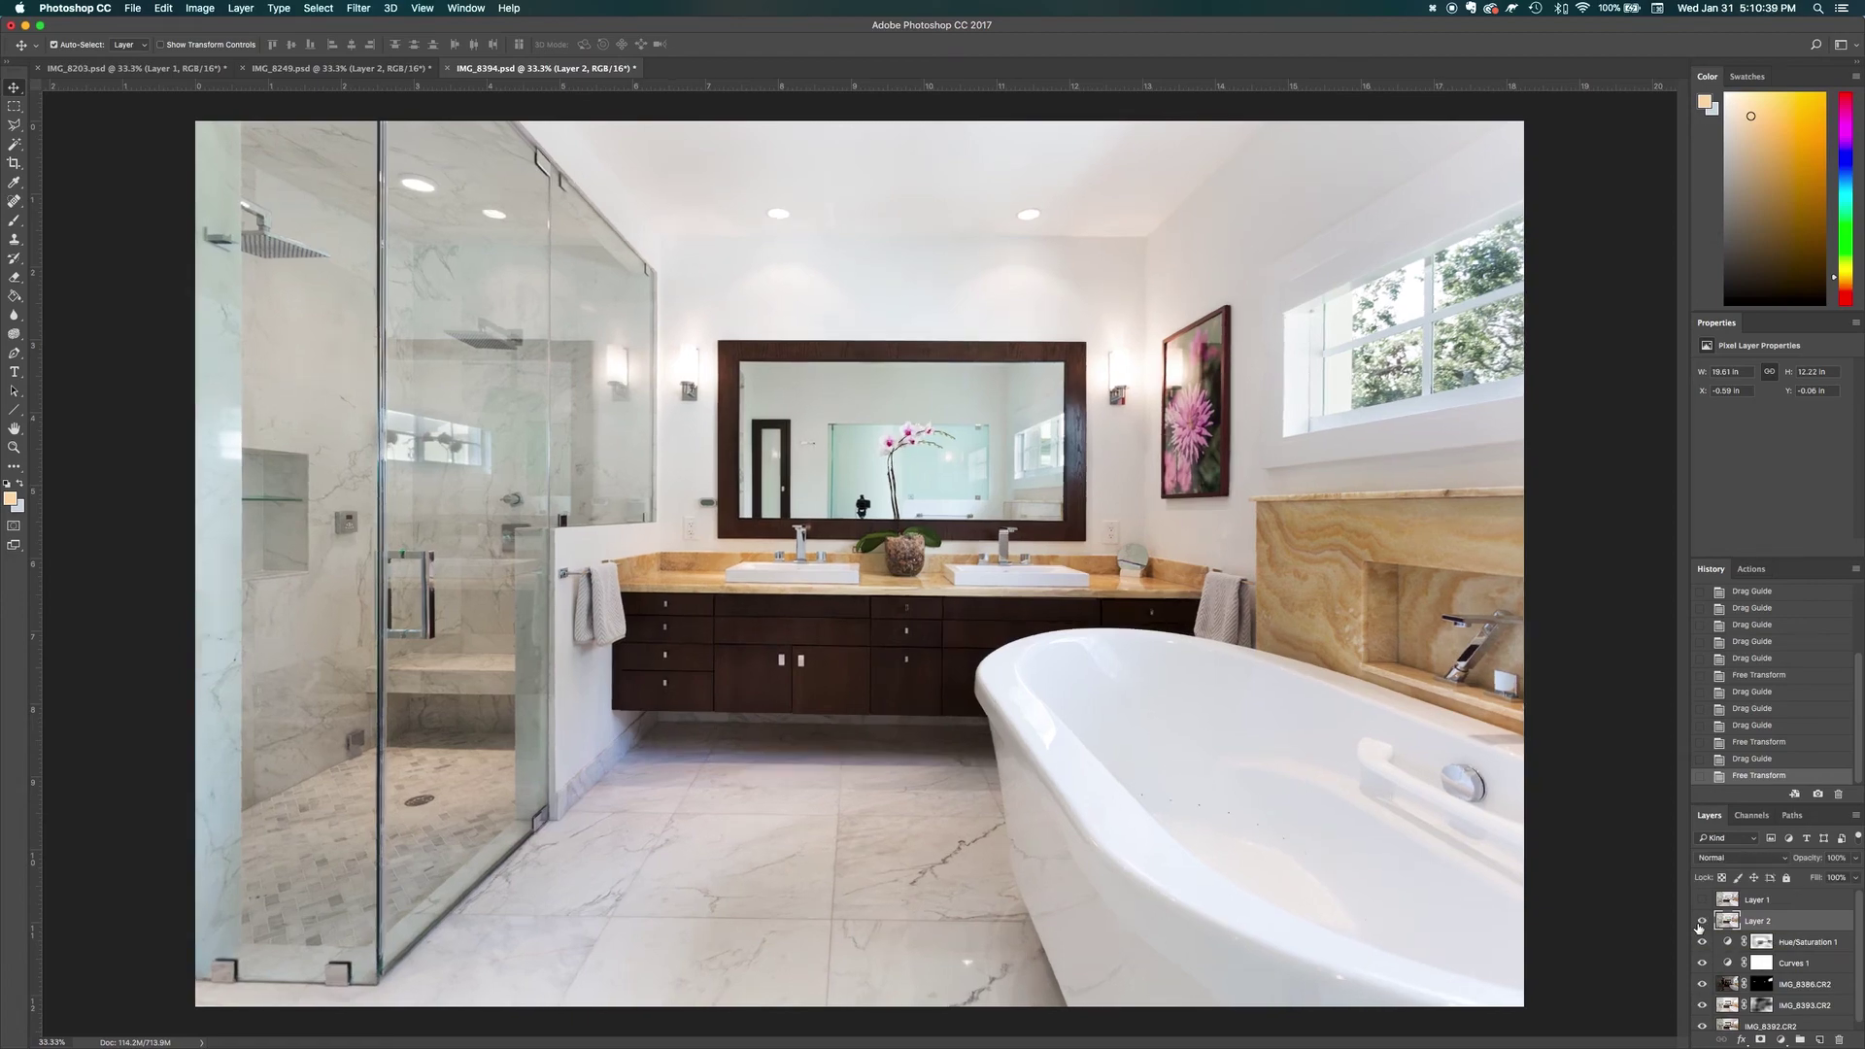